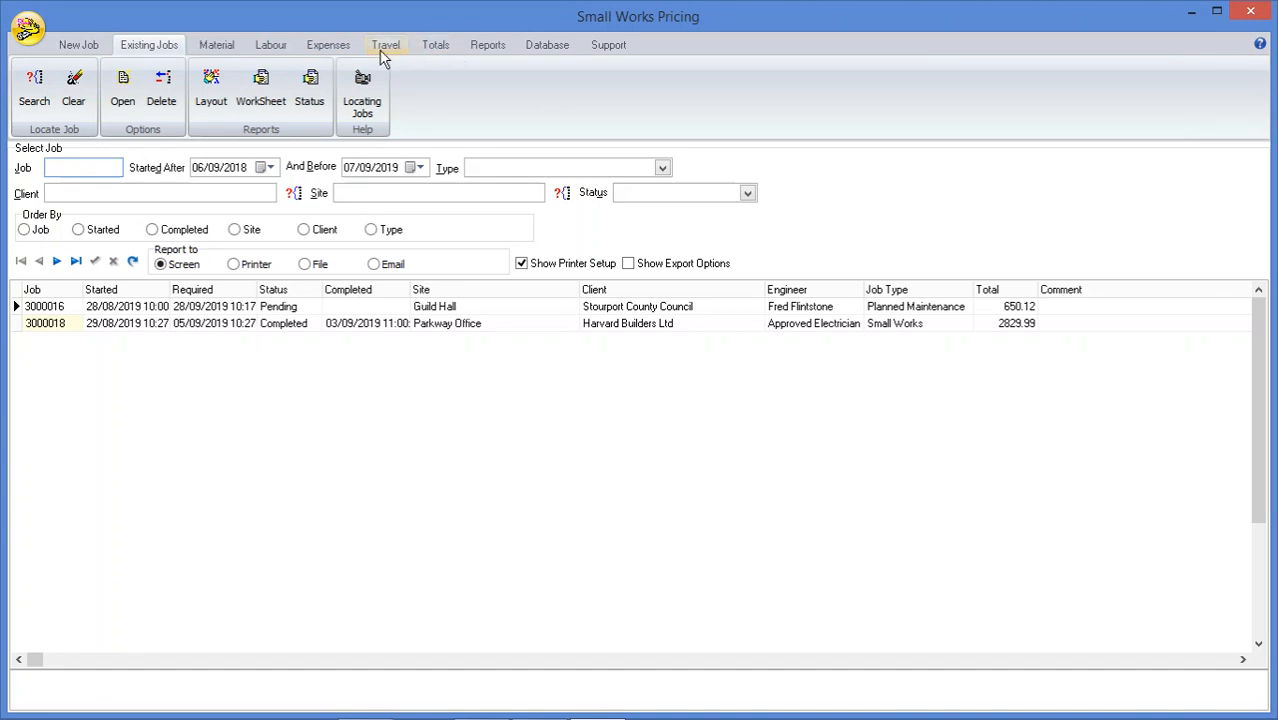
Start a new job for client Bedrock County Council at the Bedrock College site, keeping the Standard 7 Day contract plan
click(70, 47)
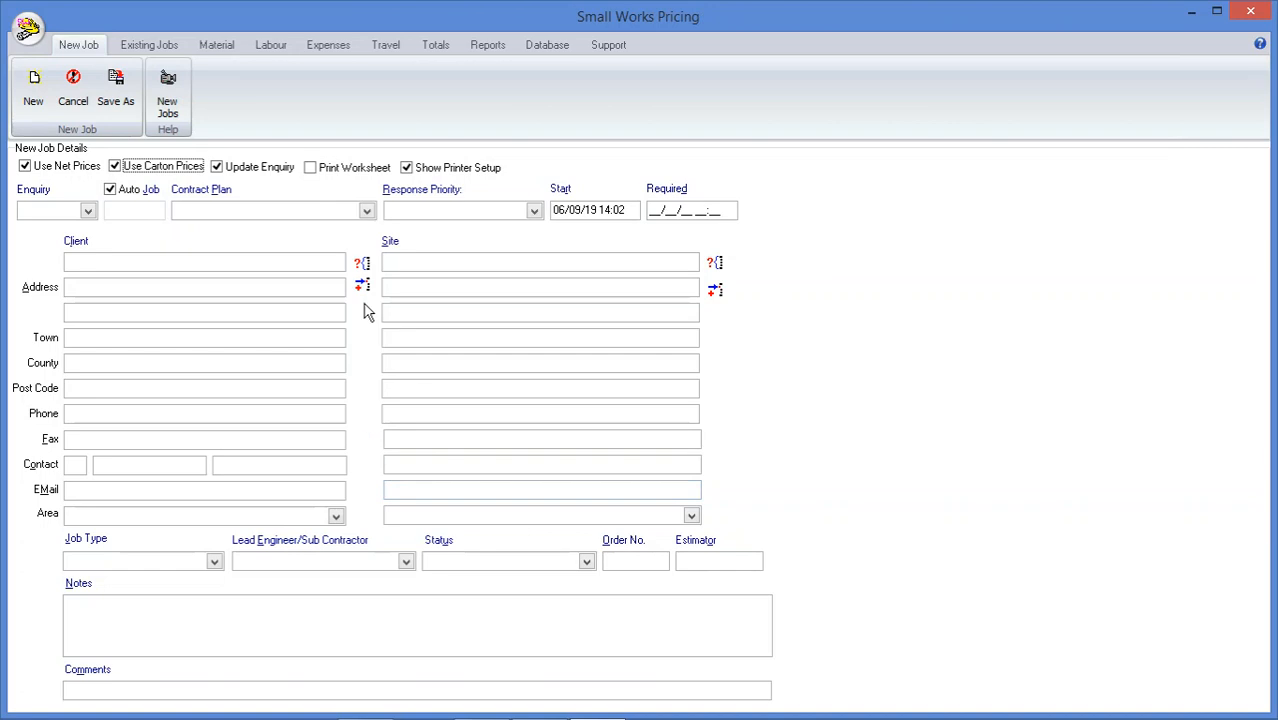
click(362, 264)
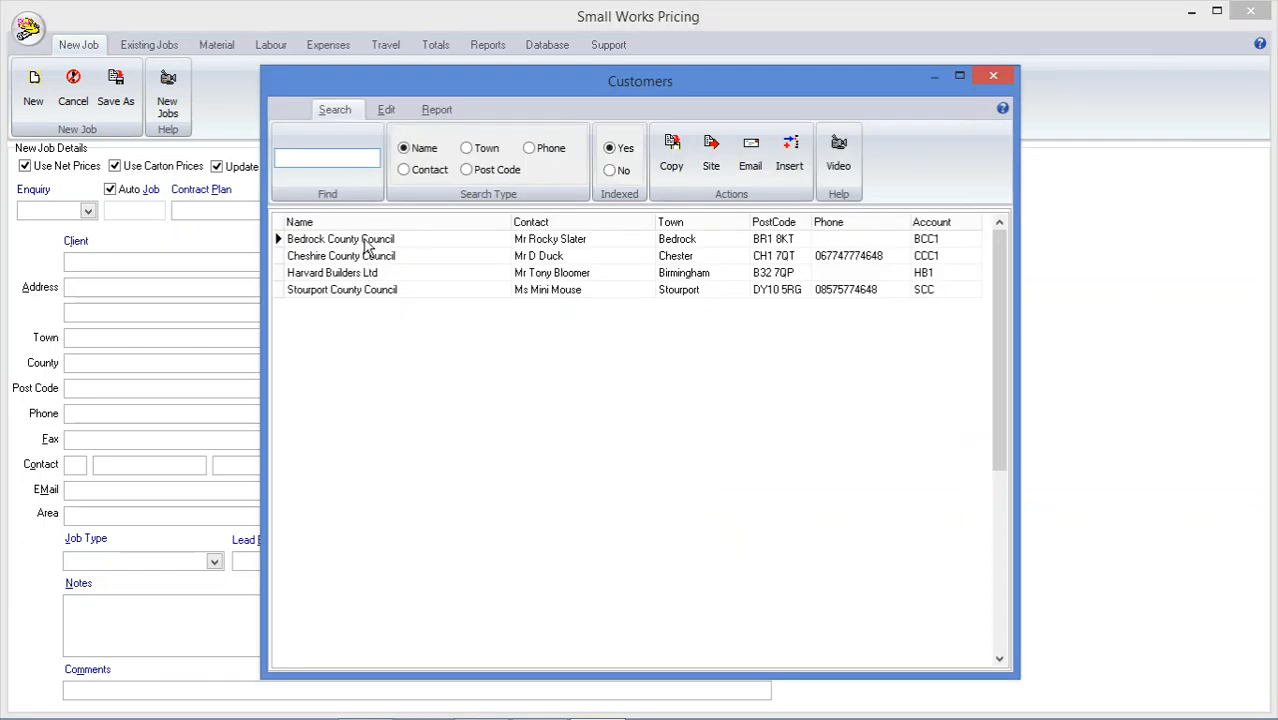
double_click(376, 241)
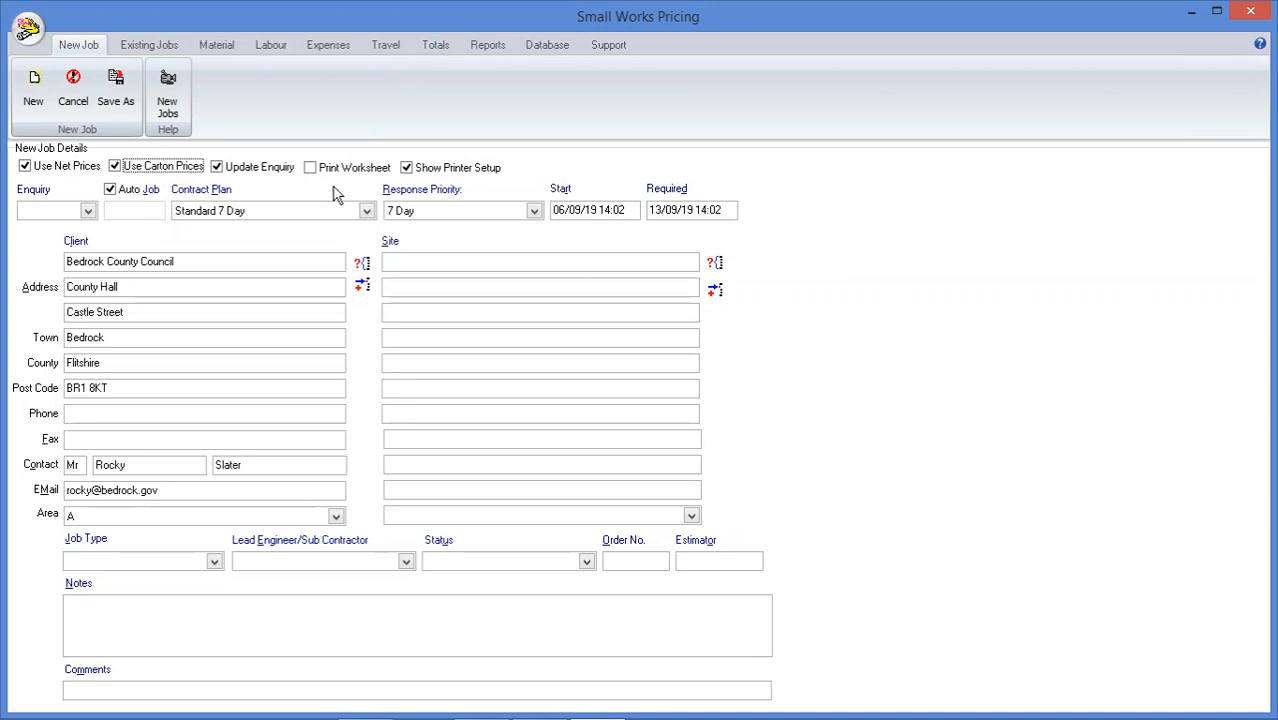
click(366, 211)
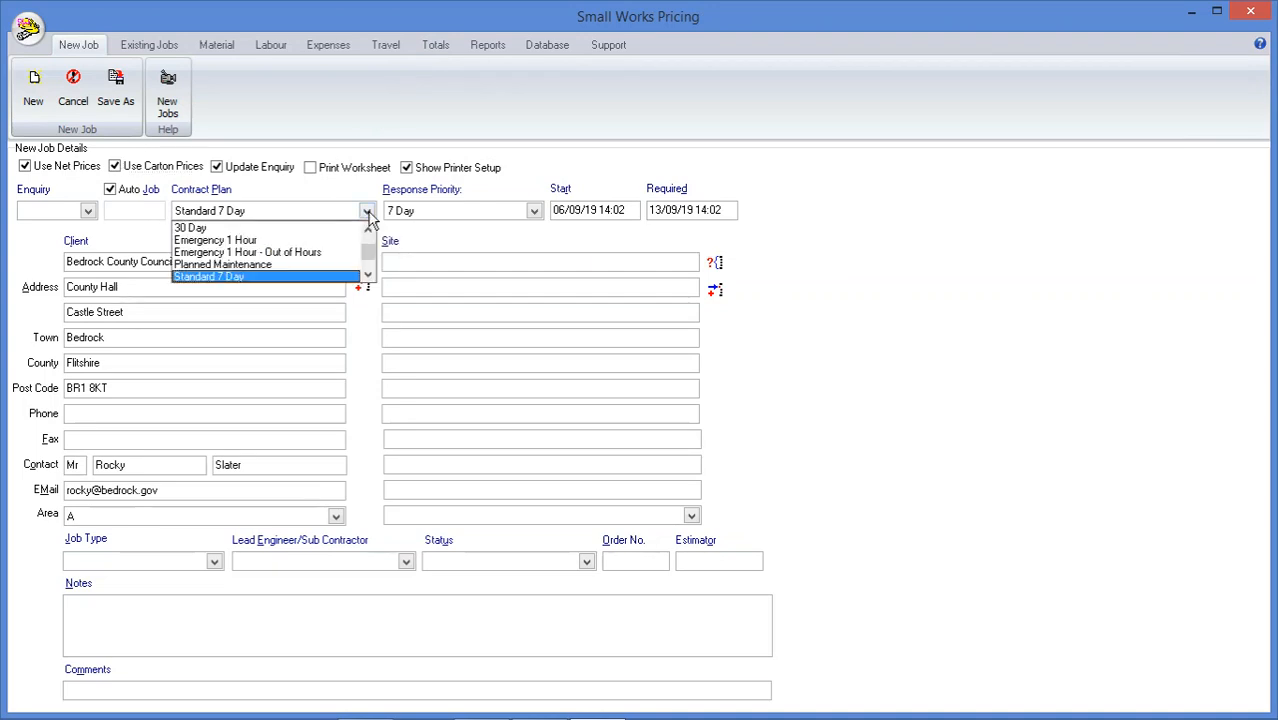
click(297, 193)
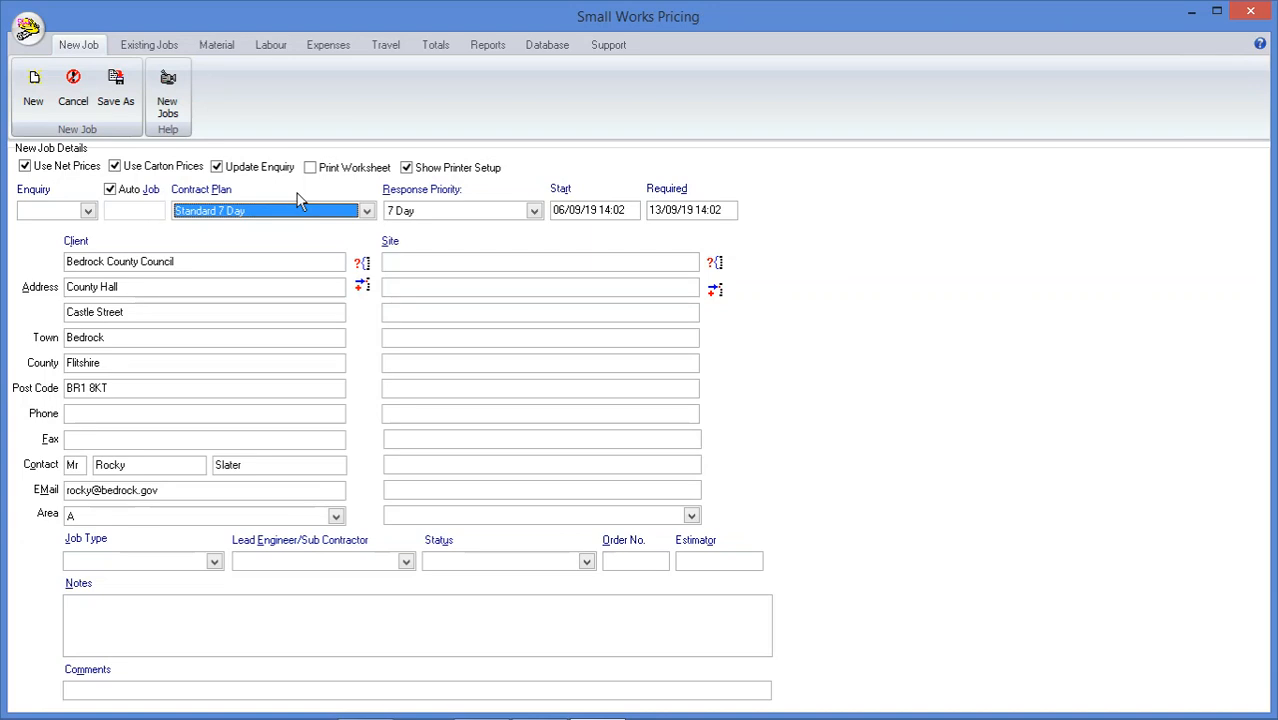
click(714, 262)
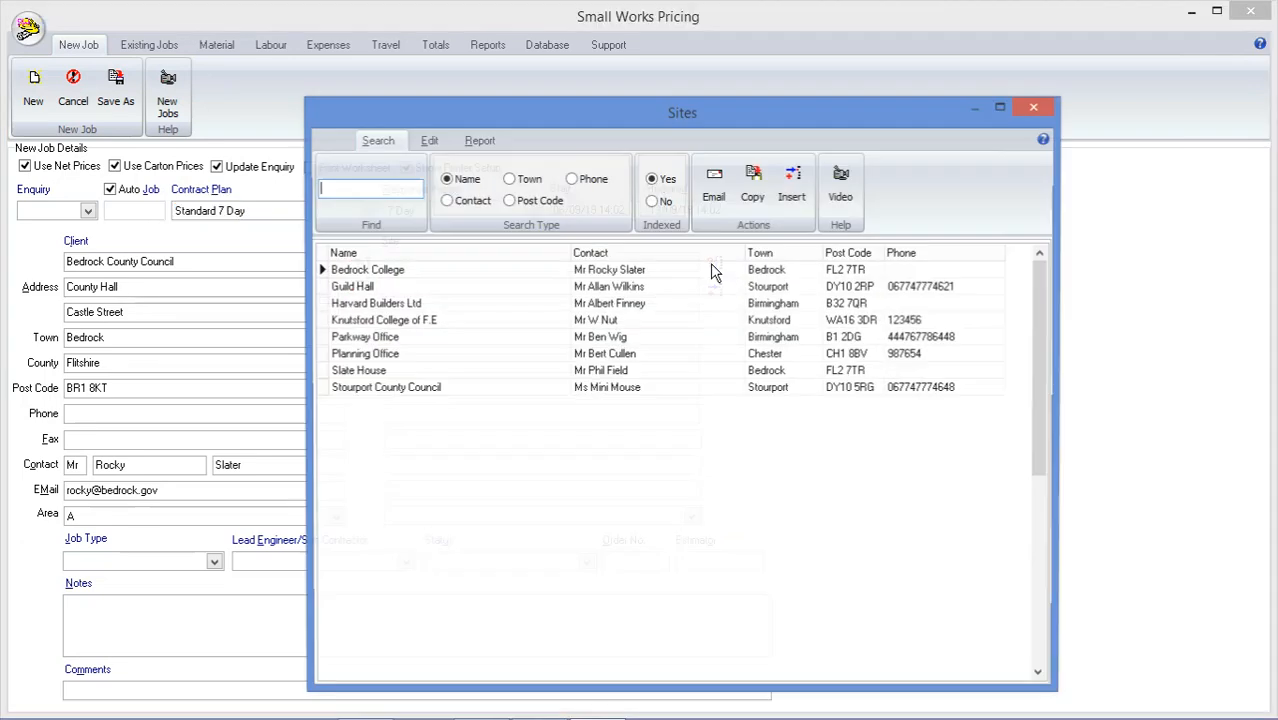
double_click(442, 271)
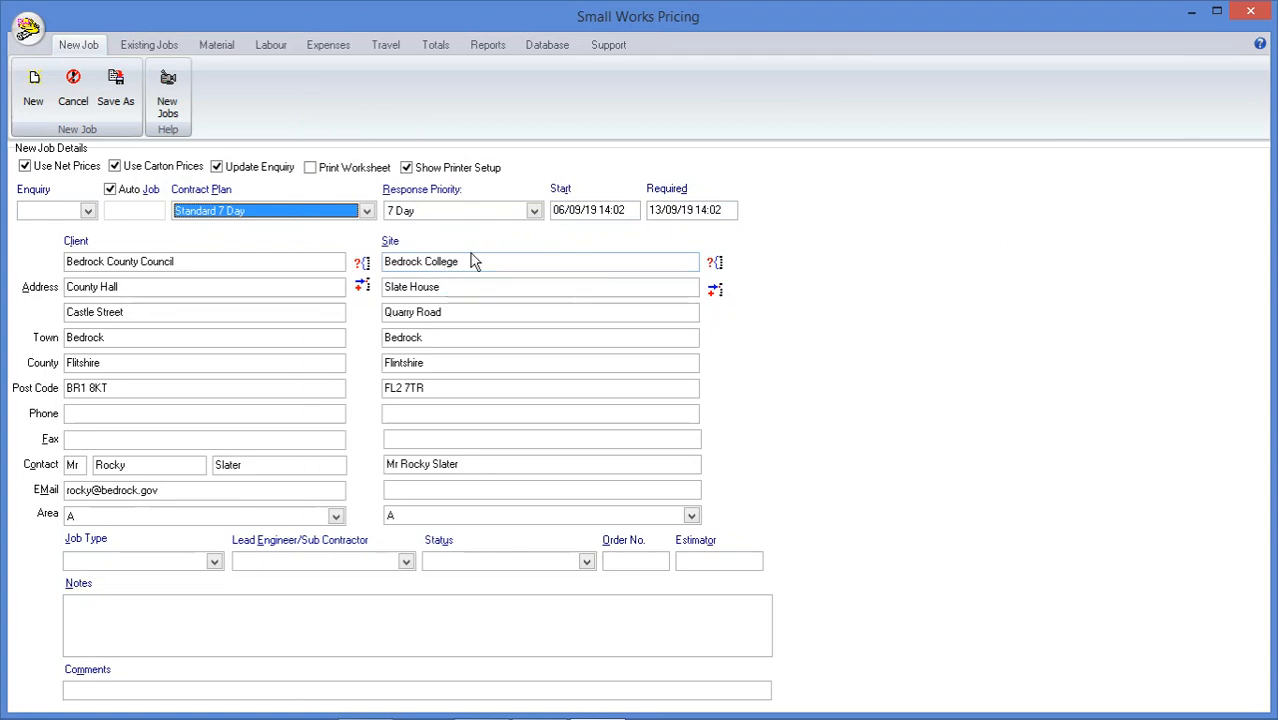
Set the job type to Small Works, the named lead engineer and the status Pending, and create the job
click(213, 563)
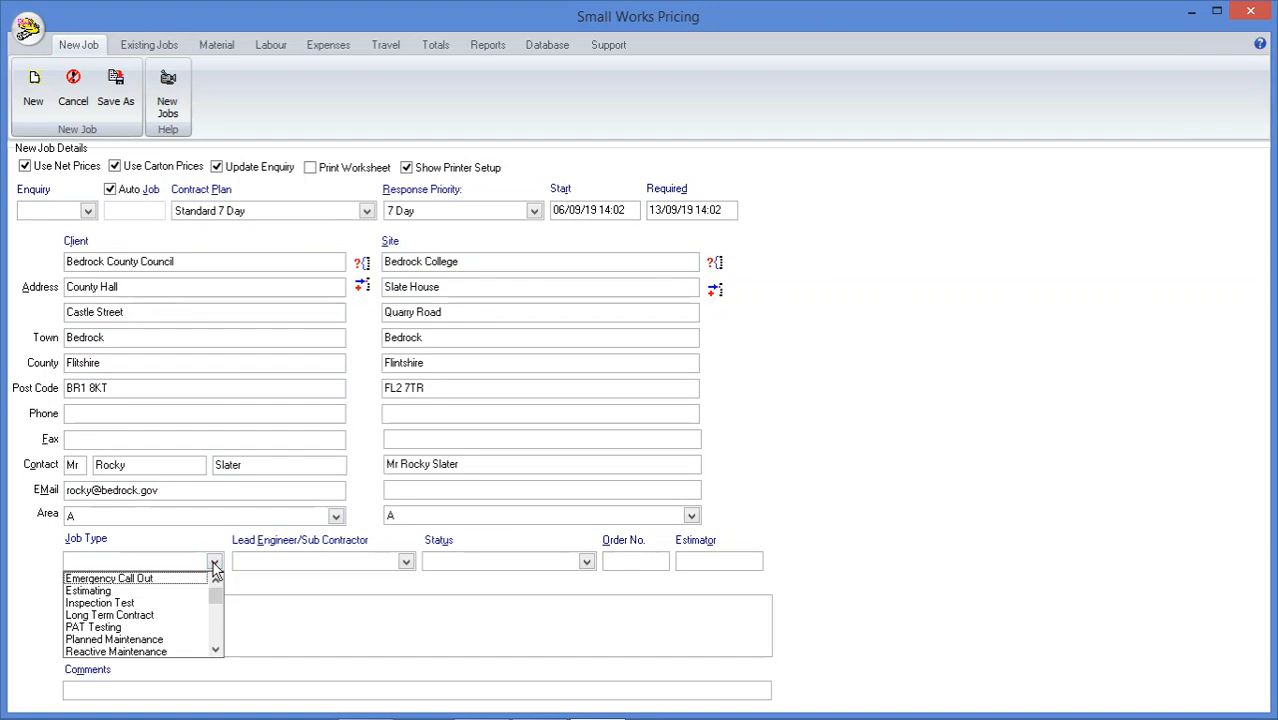
click(215, 649)
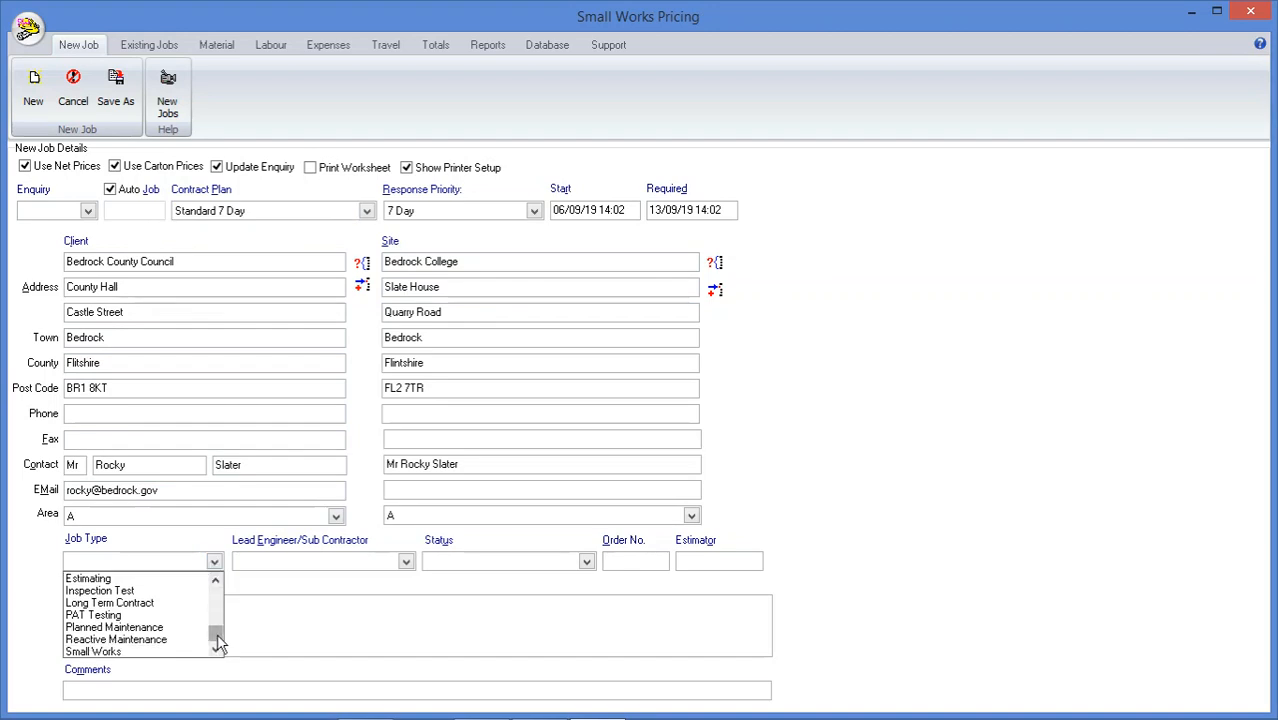
click(129, 652)
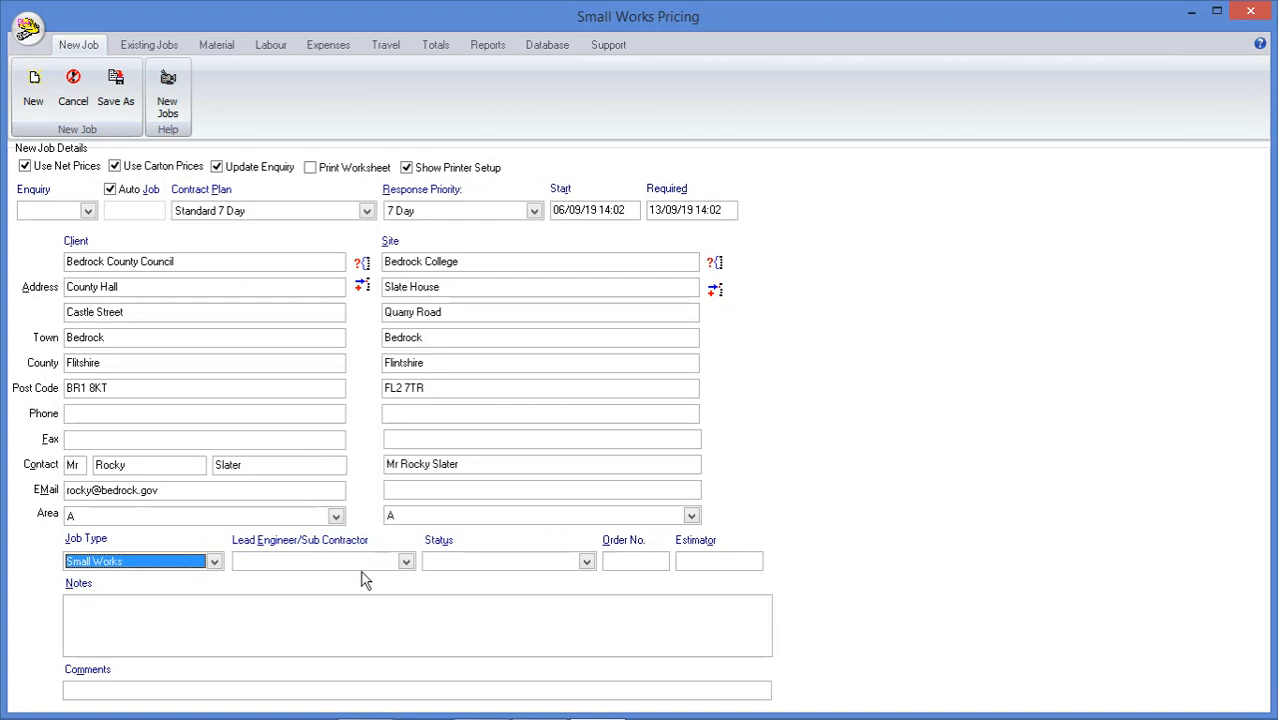
click(405, 561)
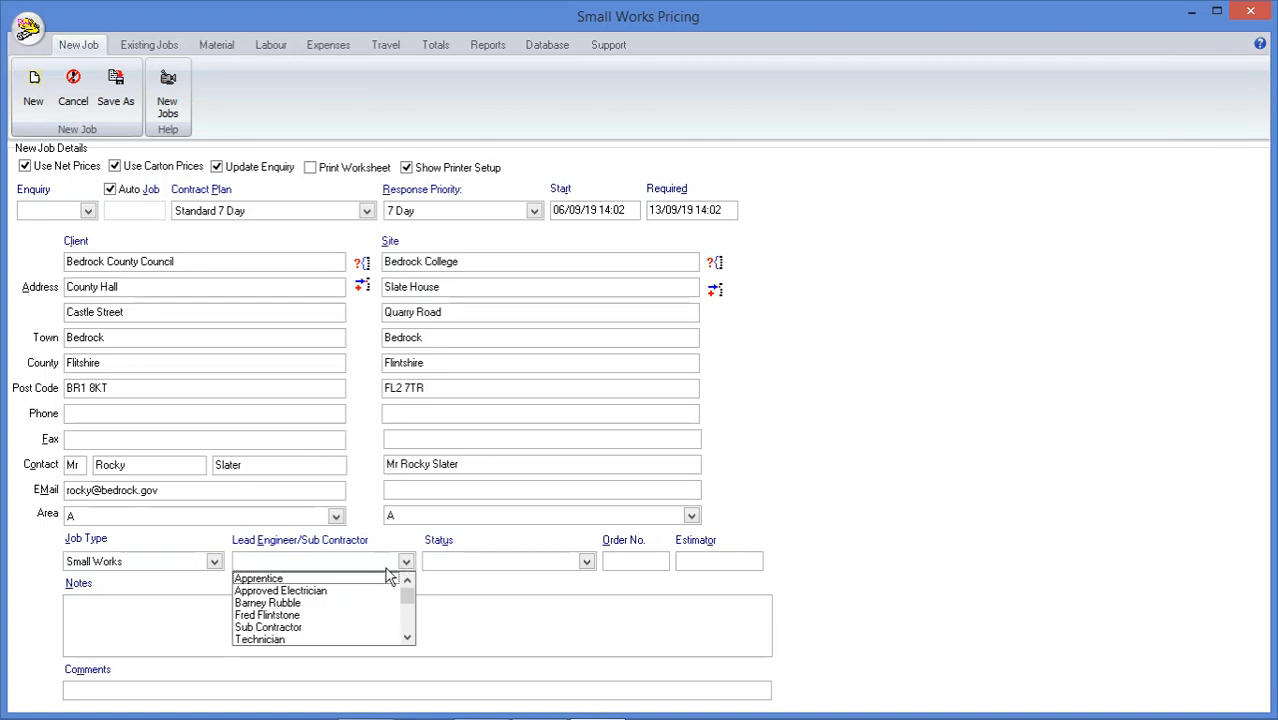
click(295, 615)
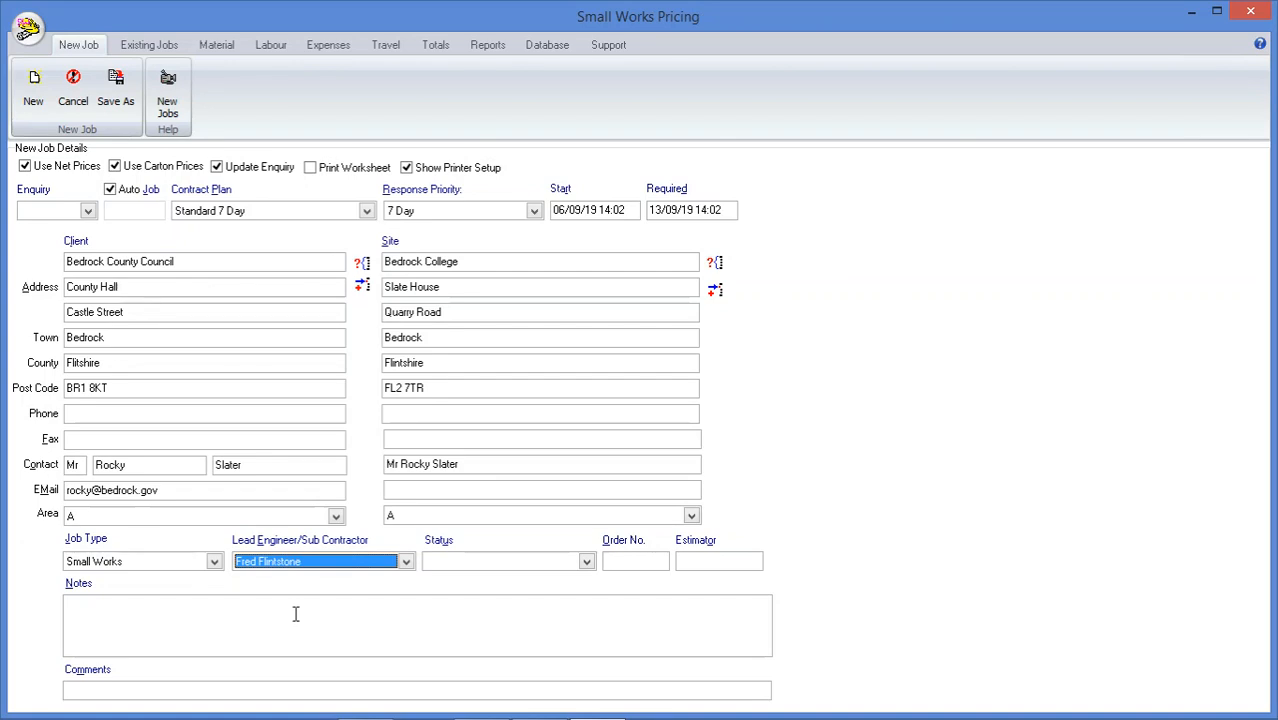
click(587, 561)
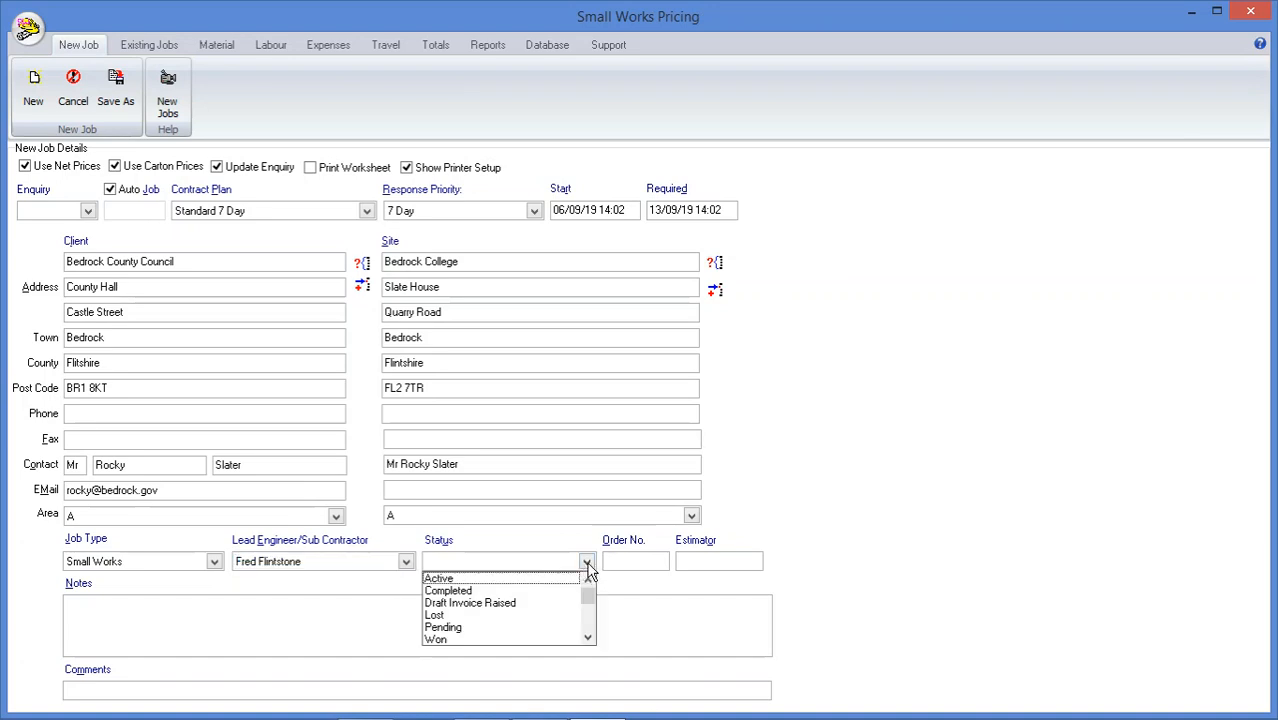
click(478, 628)
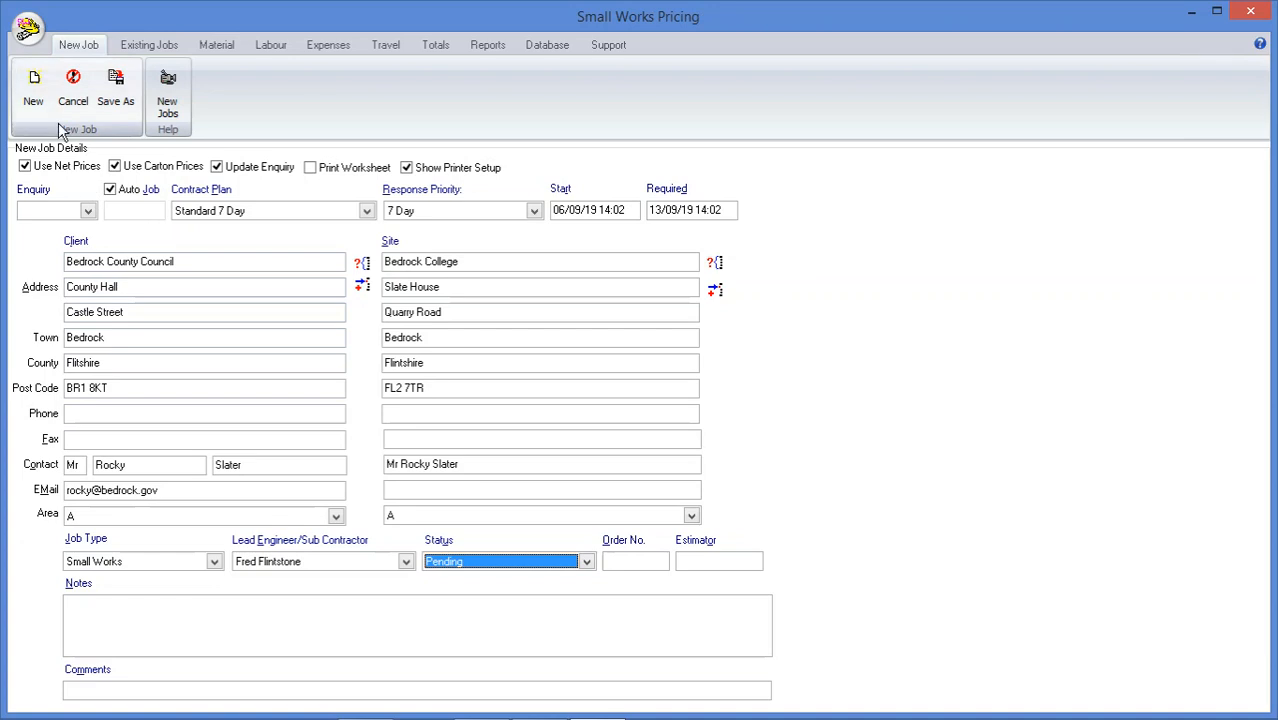
click(35, 85)
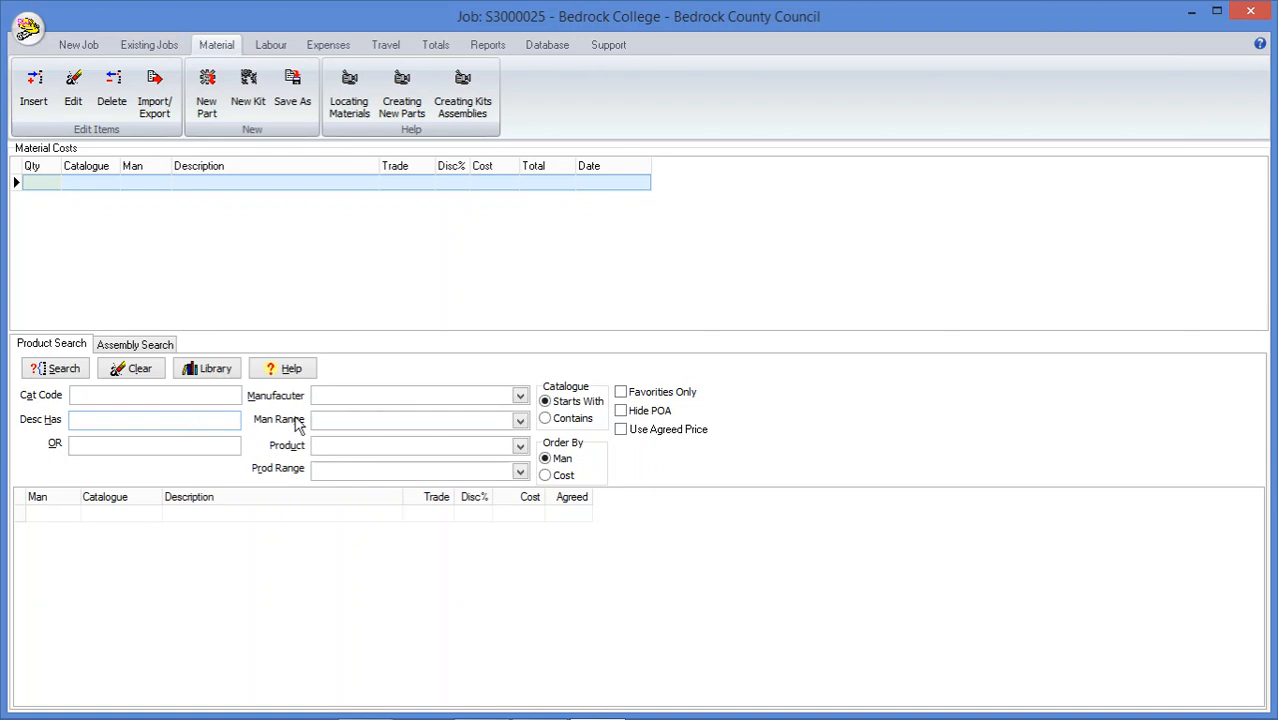
Filter the product search to MK Electric, range Logic Plus, product Wiring Accessories and product range Sockets
click(357, 401)
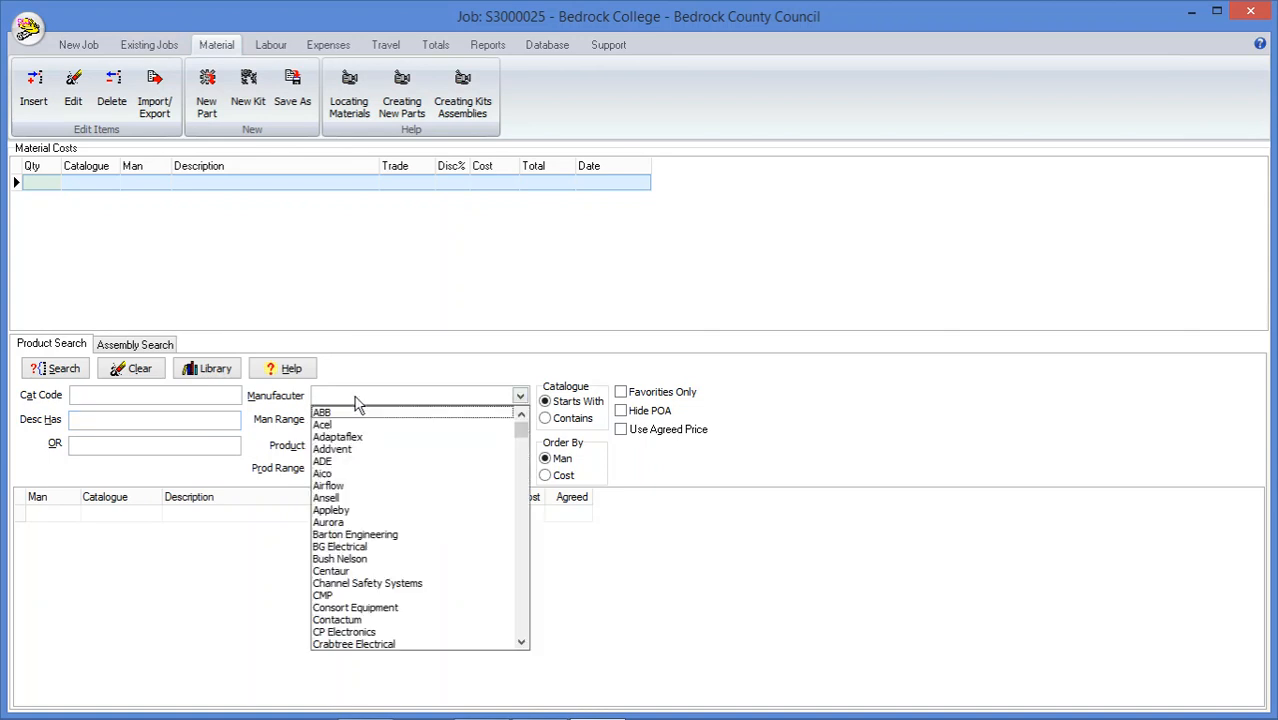
scroll(352, 525, down, 14)
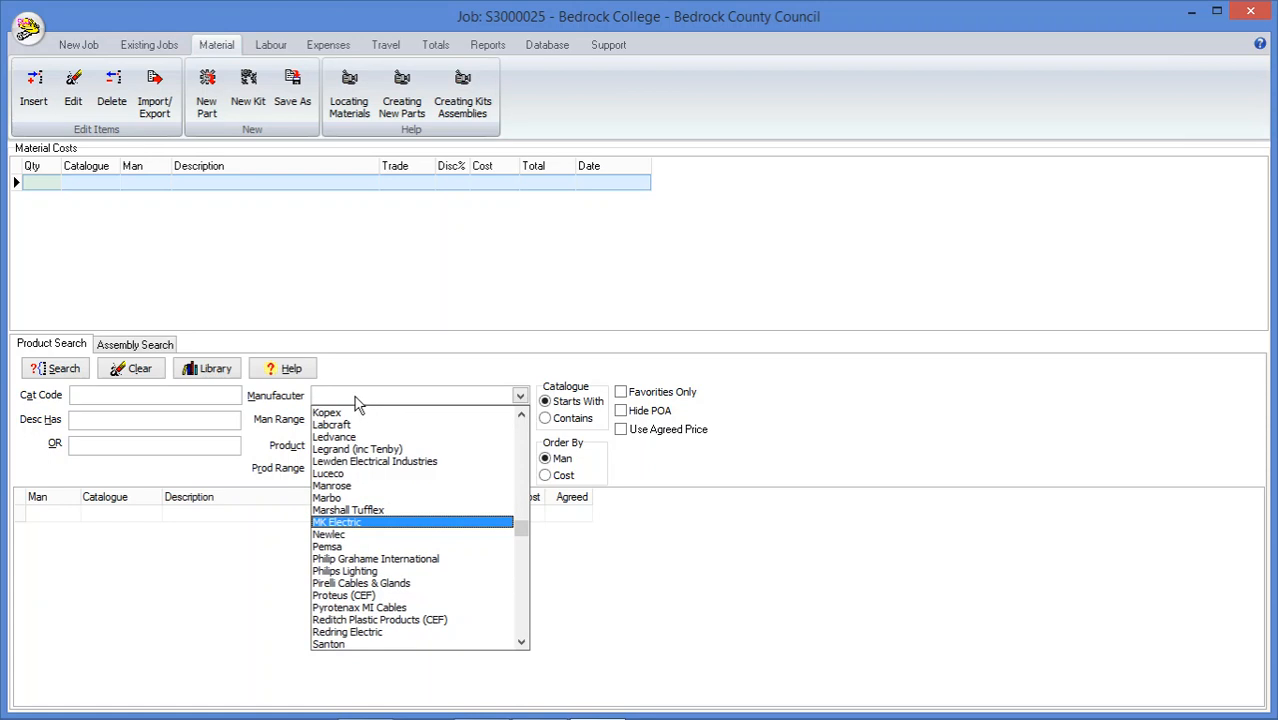
click(352, 523)
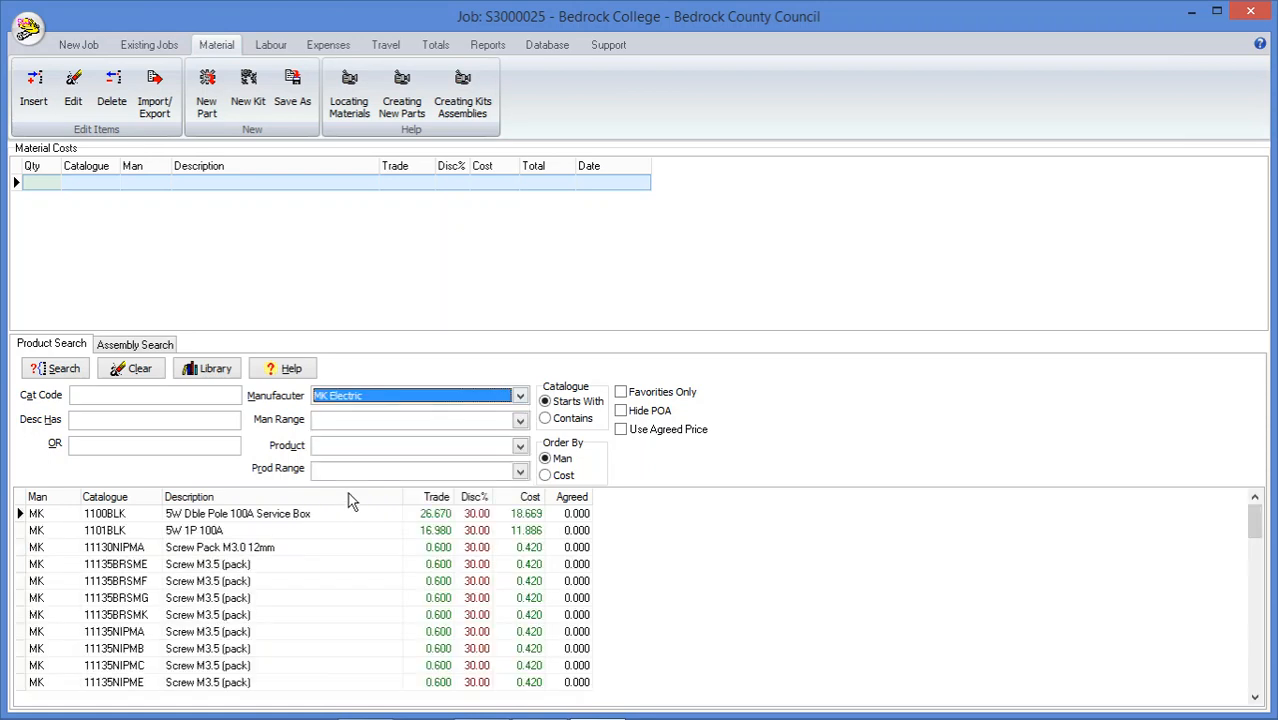
click(341, 422)
key(l)
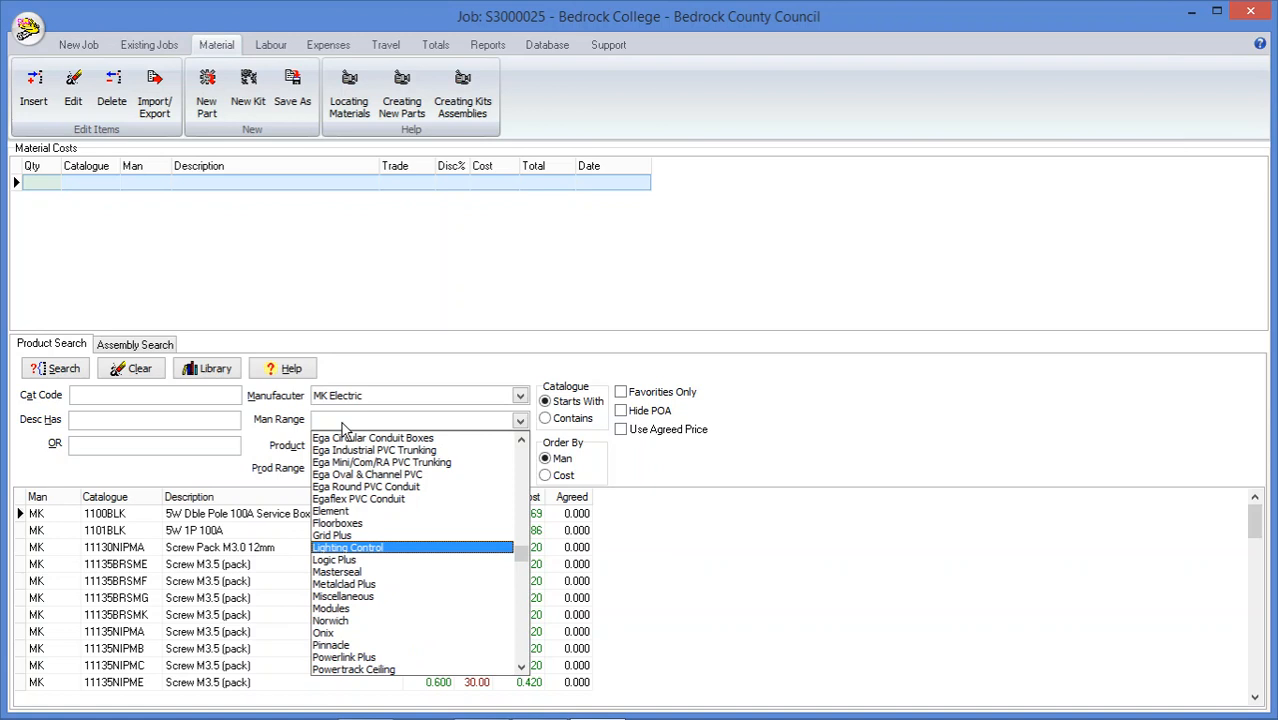
click(343, 560)
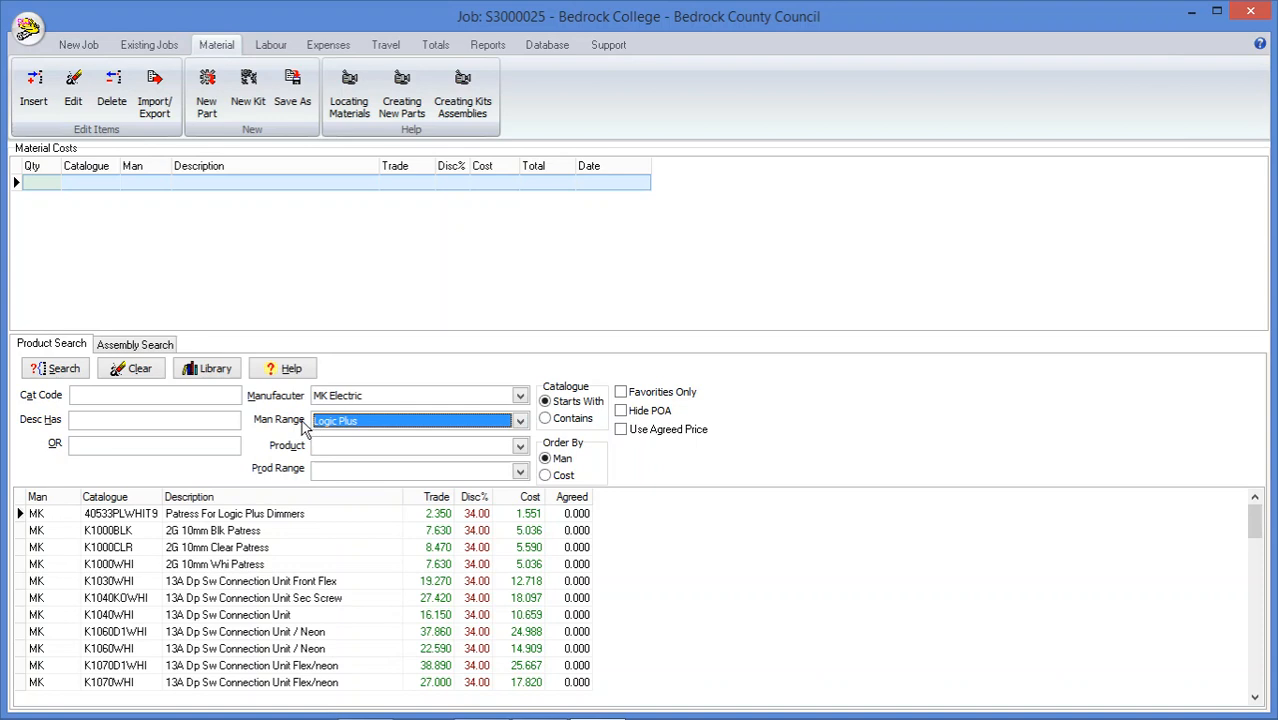
click(512, 452)
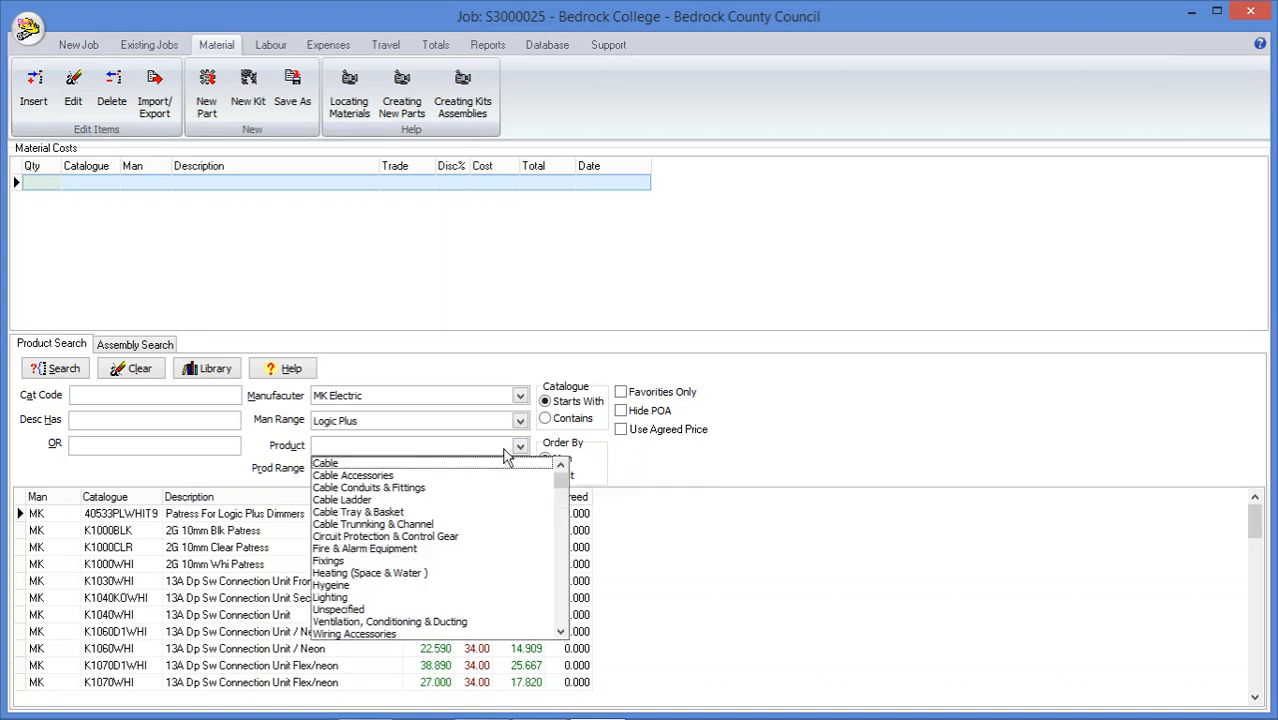
click(372, 636)
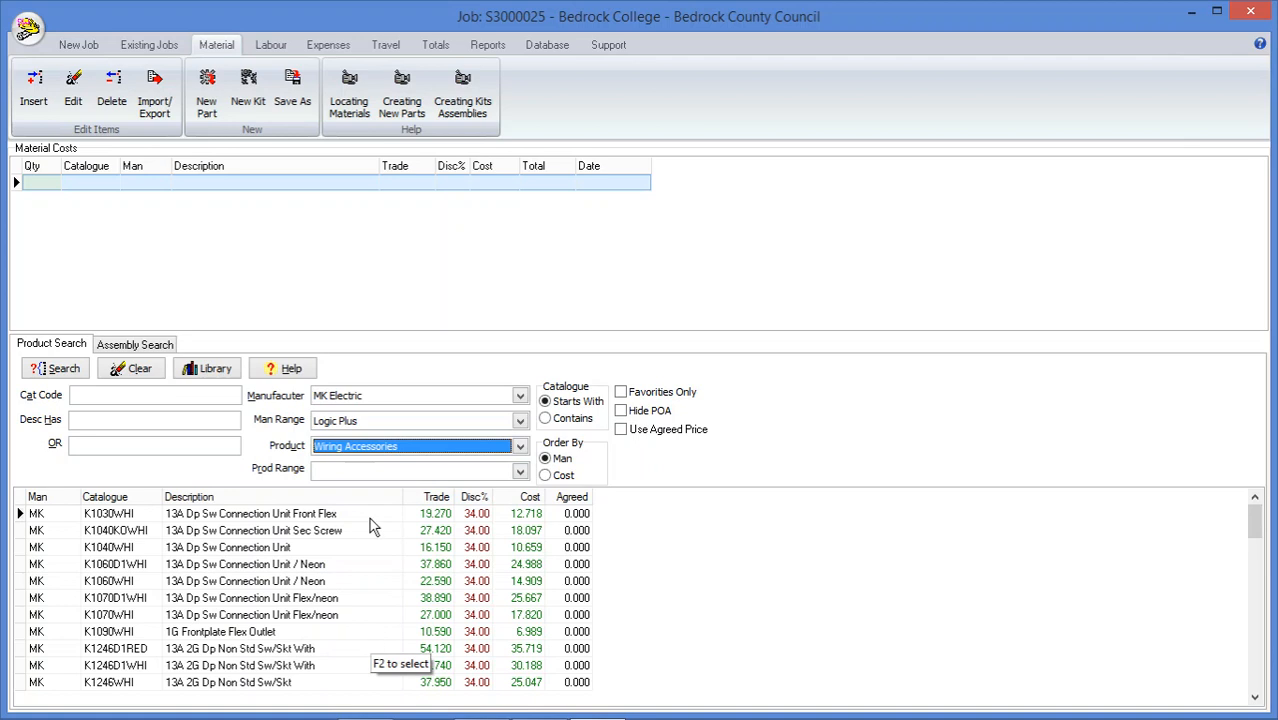
click(498, 474)
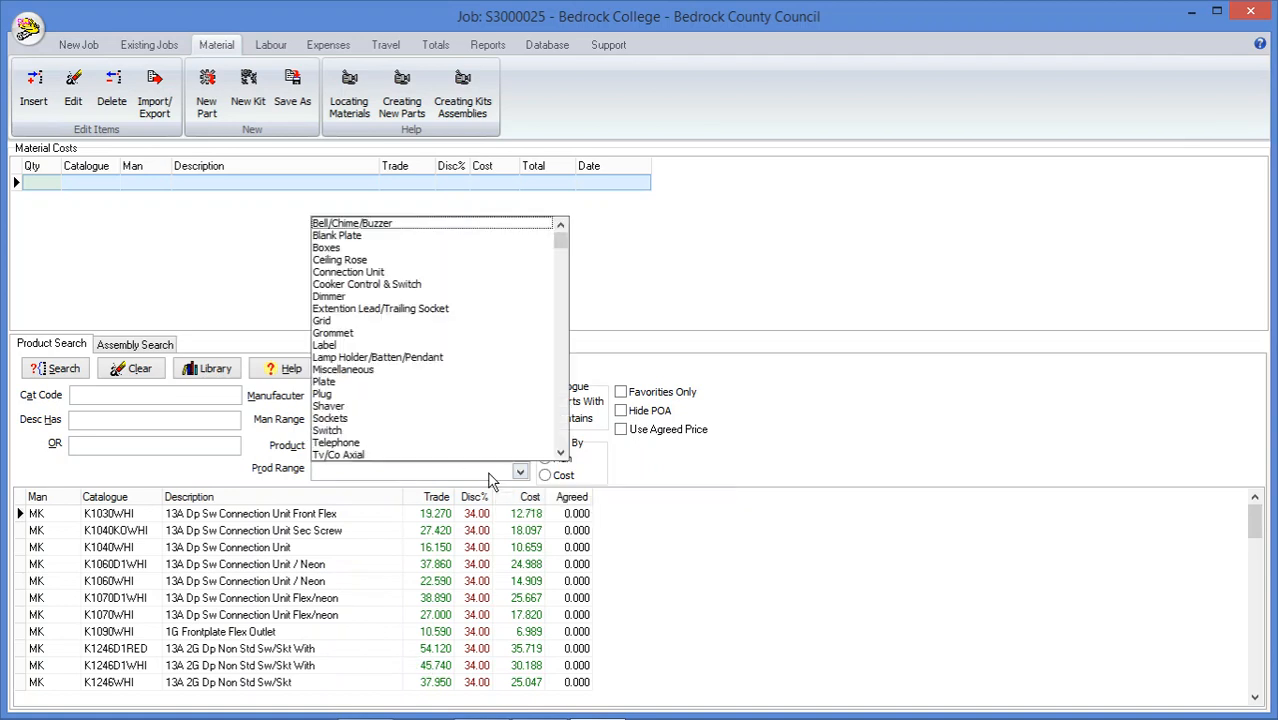
click(330, 418)
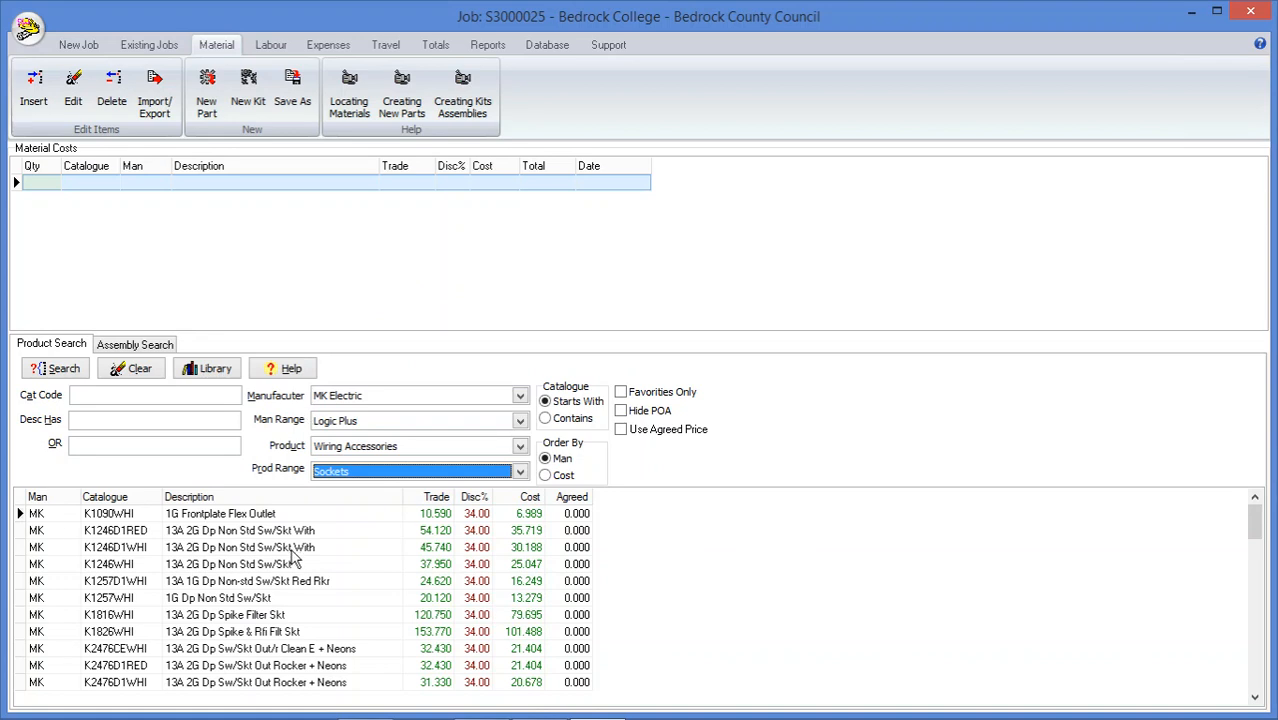
Add 12 of the K1257WHI 1G Dp Non Std Sw/Skt to the job's material costs
double_click(268, 599)
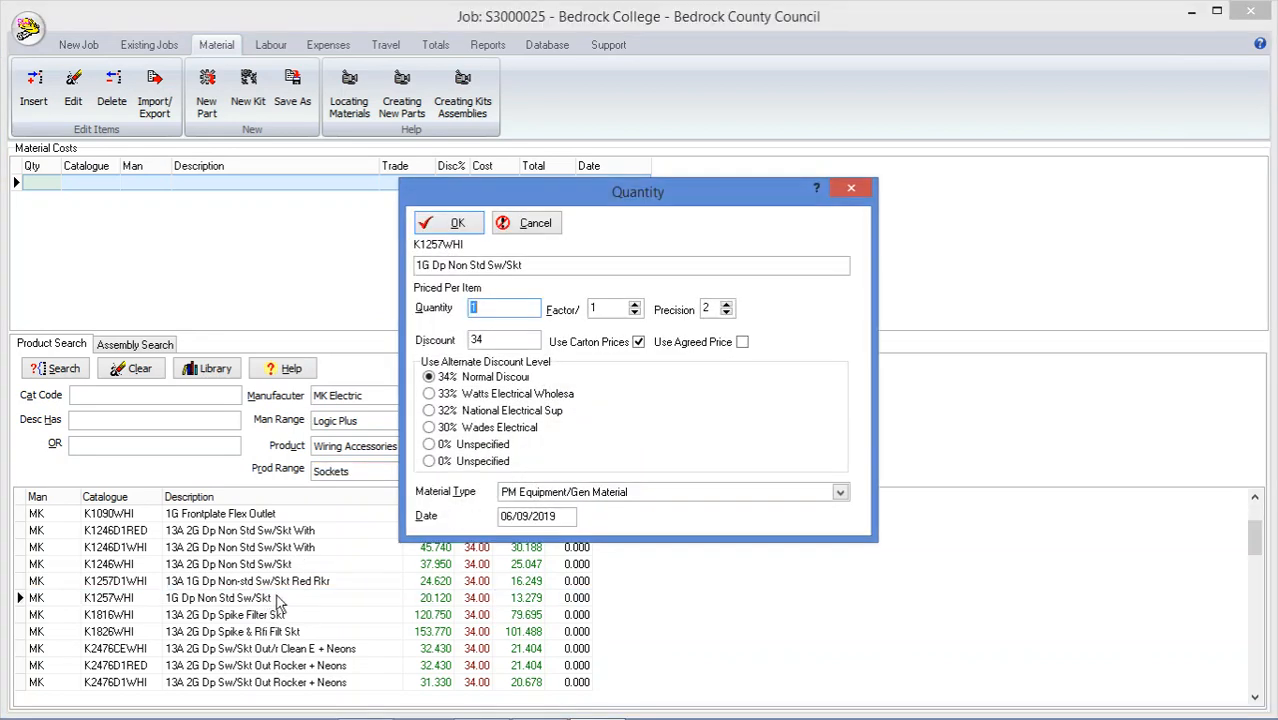
text(12)
click(447, 228)
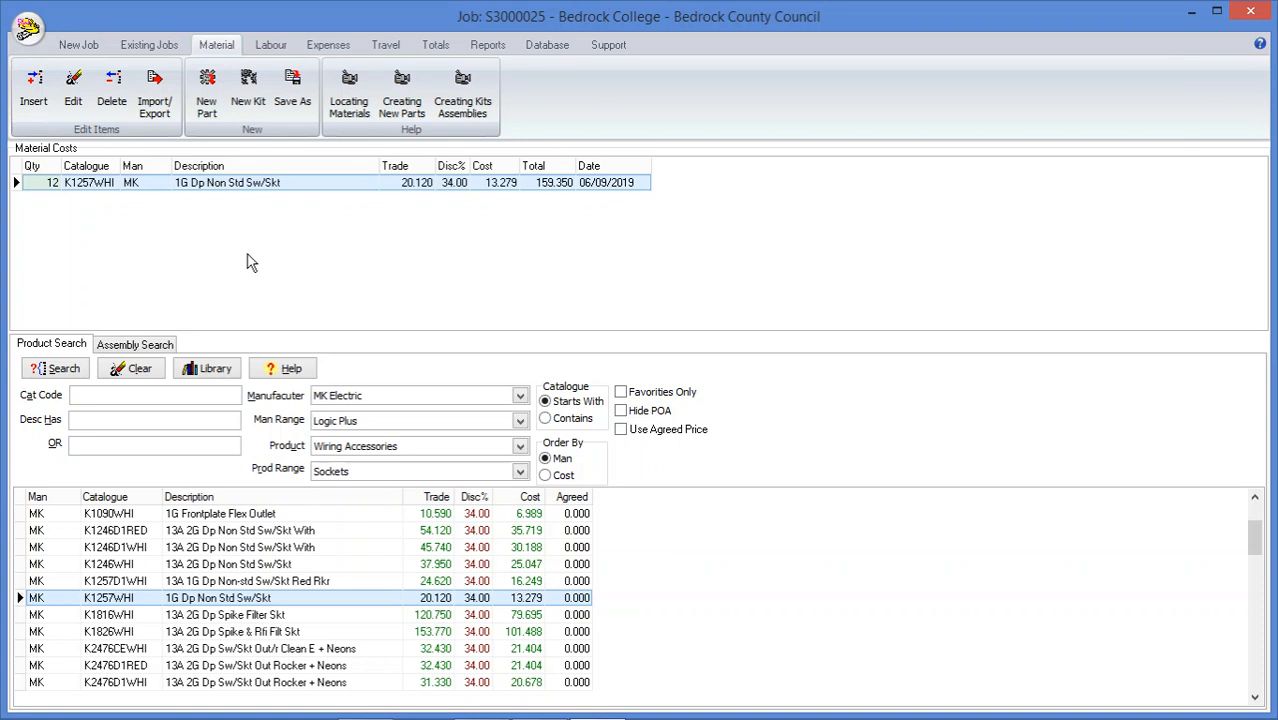
Insert one Grid Switch - 6W (4x1G 2x2G) Logic flush-mounted assembly into the material costs
click(140, 345)
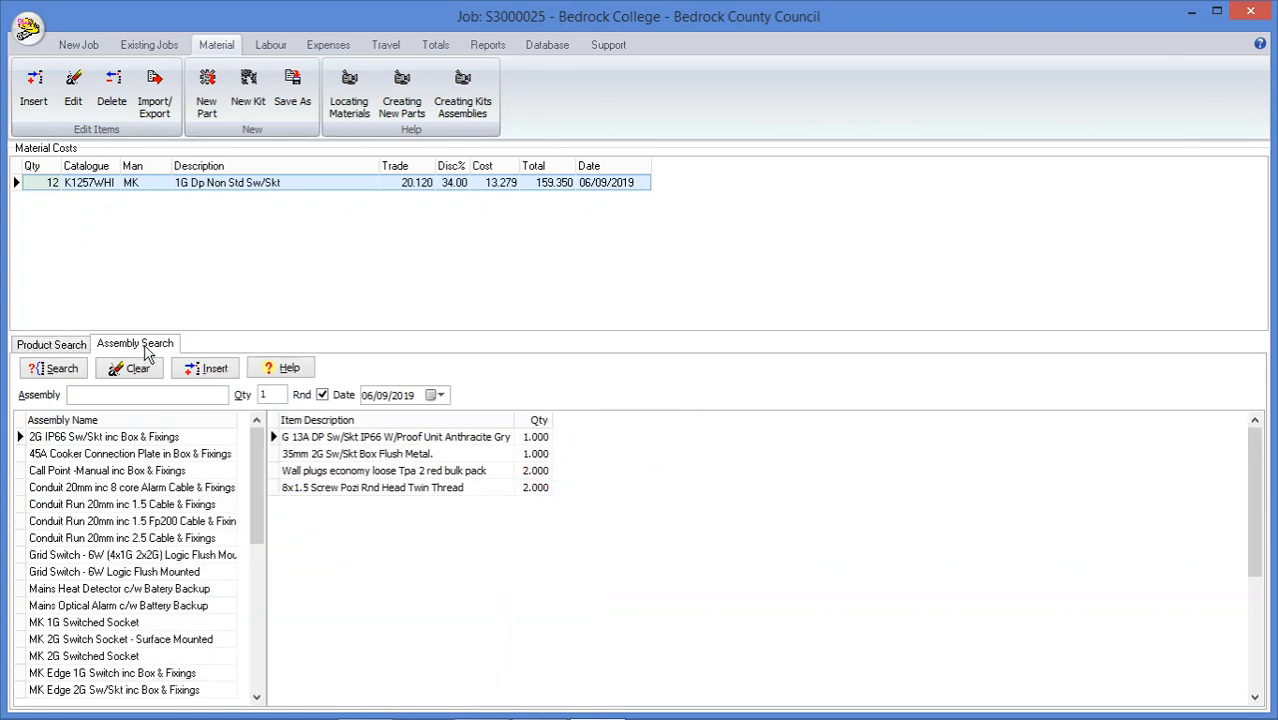
click(140, 555)
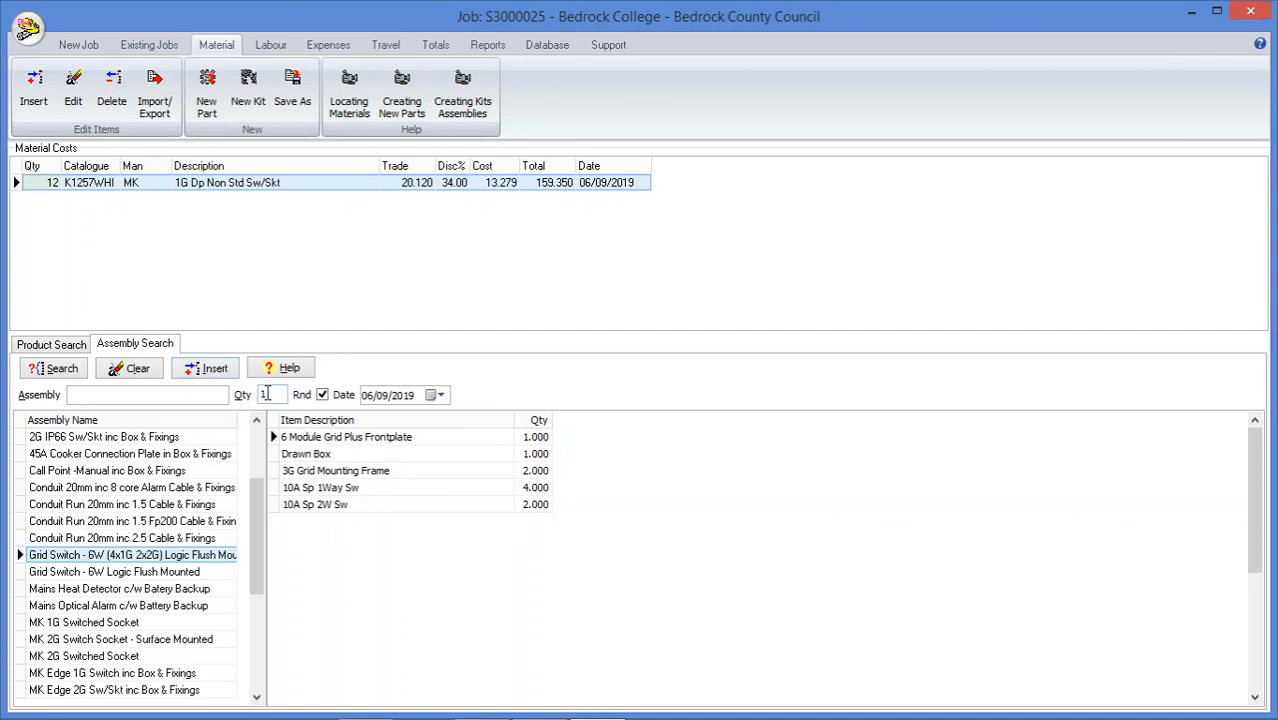
click(222, 372)
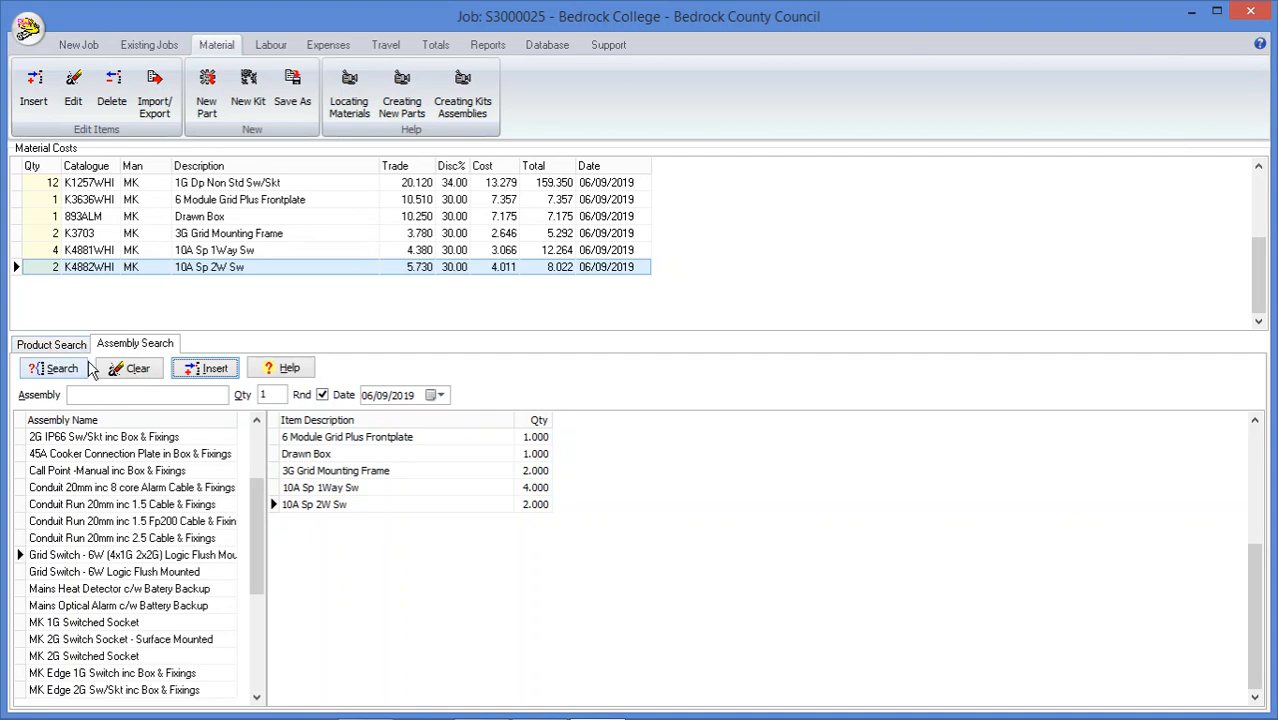
In the Grid Switch - 6W Logic Flush Mounted assembly, set 200-250V Indicator Module Grn to 1 and 10A Sp 1Way Sw to 5
click(193, 578)
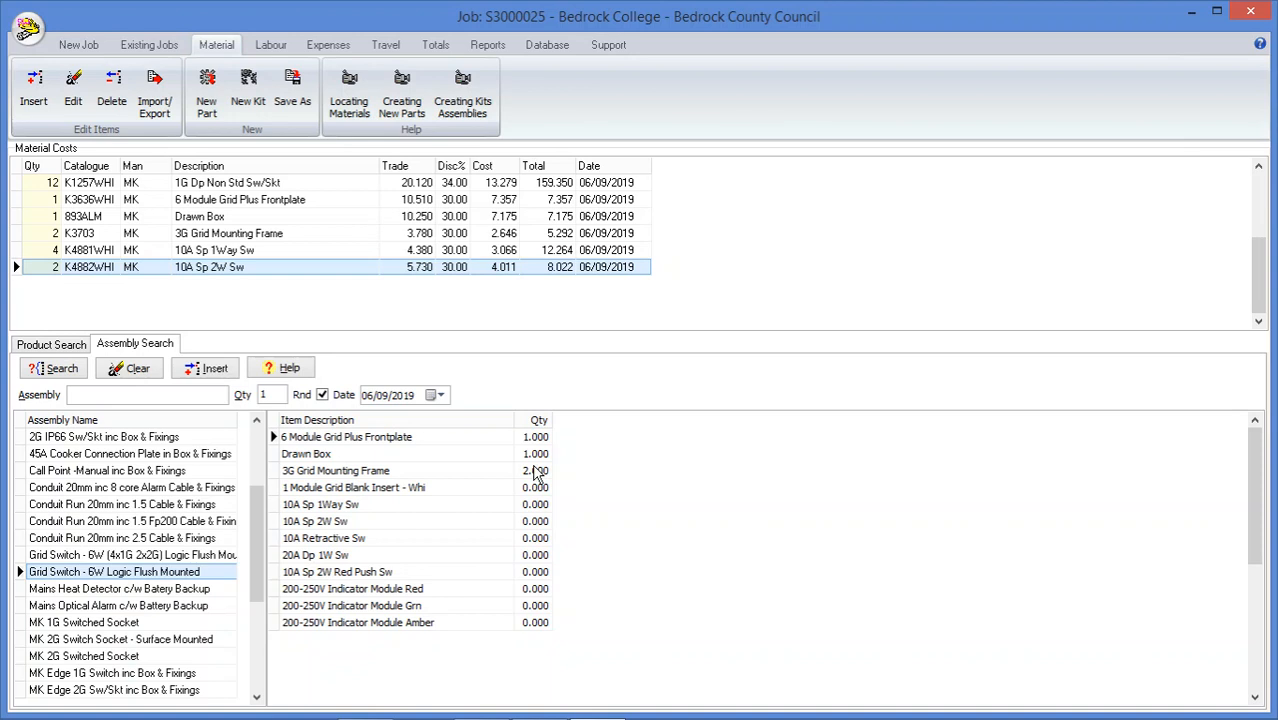
click(540, 605)
text(1)
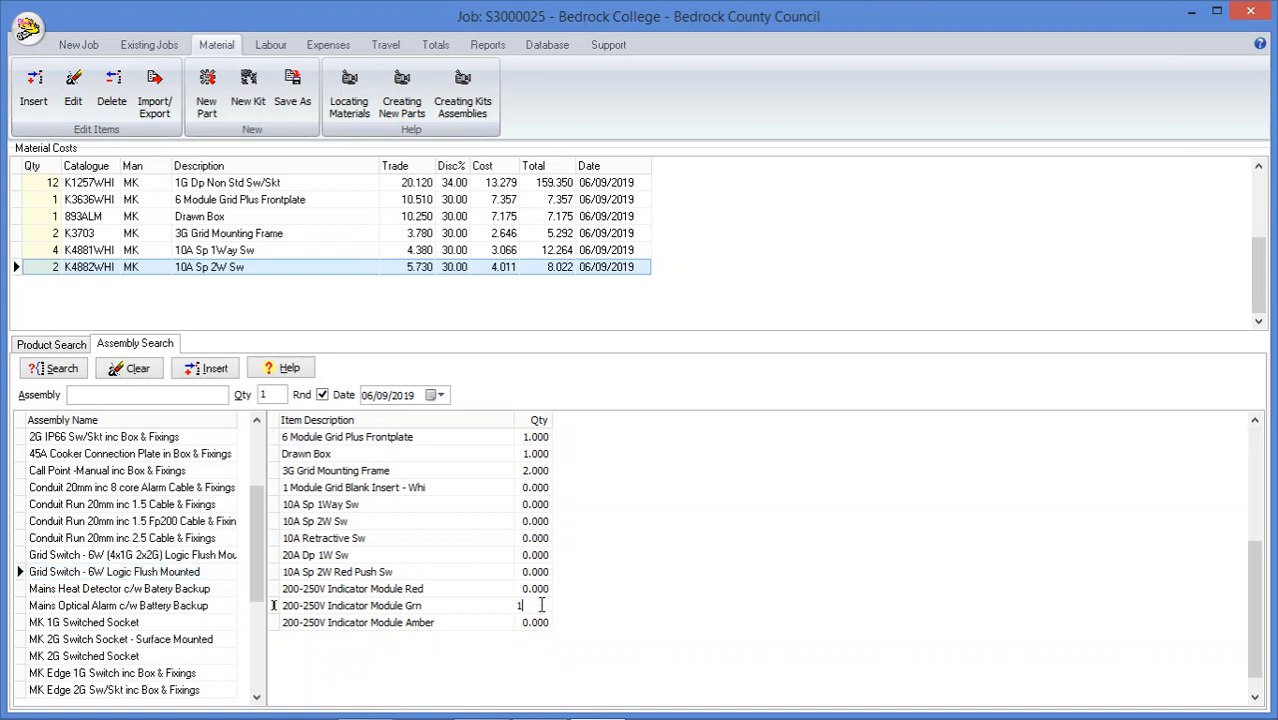
click(534, 504)
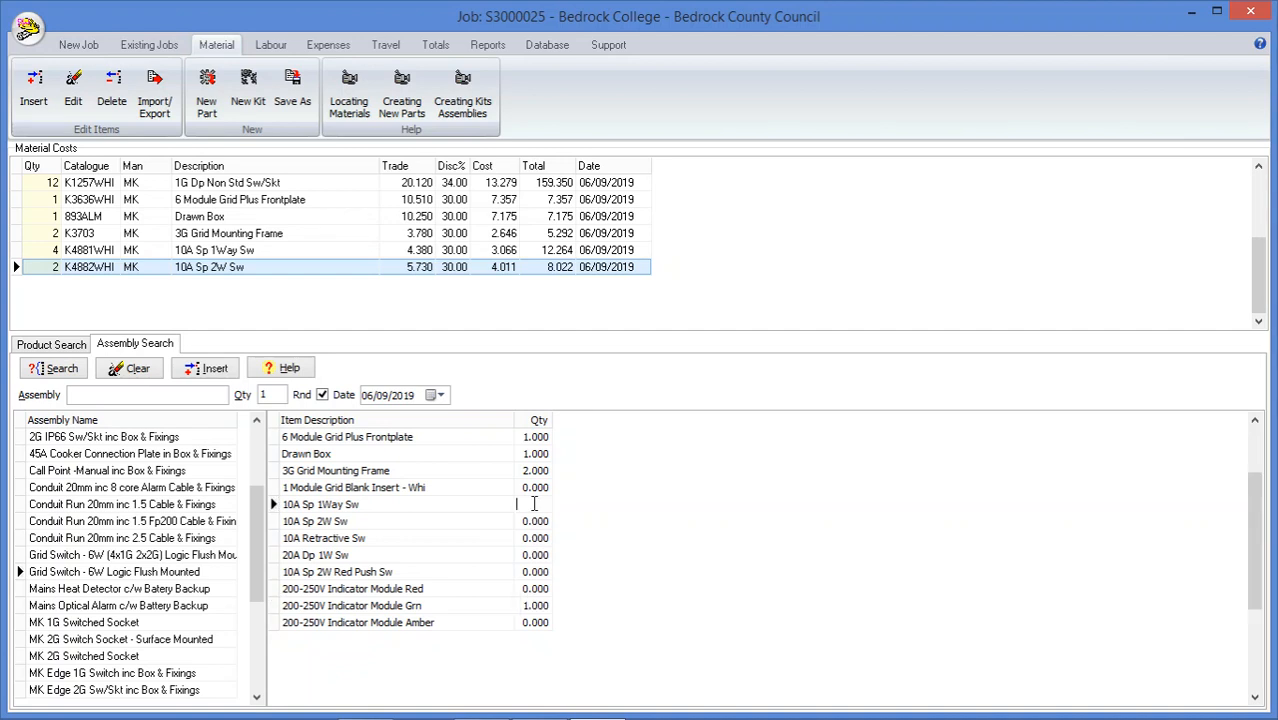
text(5)
Insert 150 of the Trunking Run 25x16 Inc 2.5 Cable assembly into the material costs
click(258, 697)
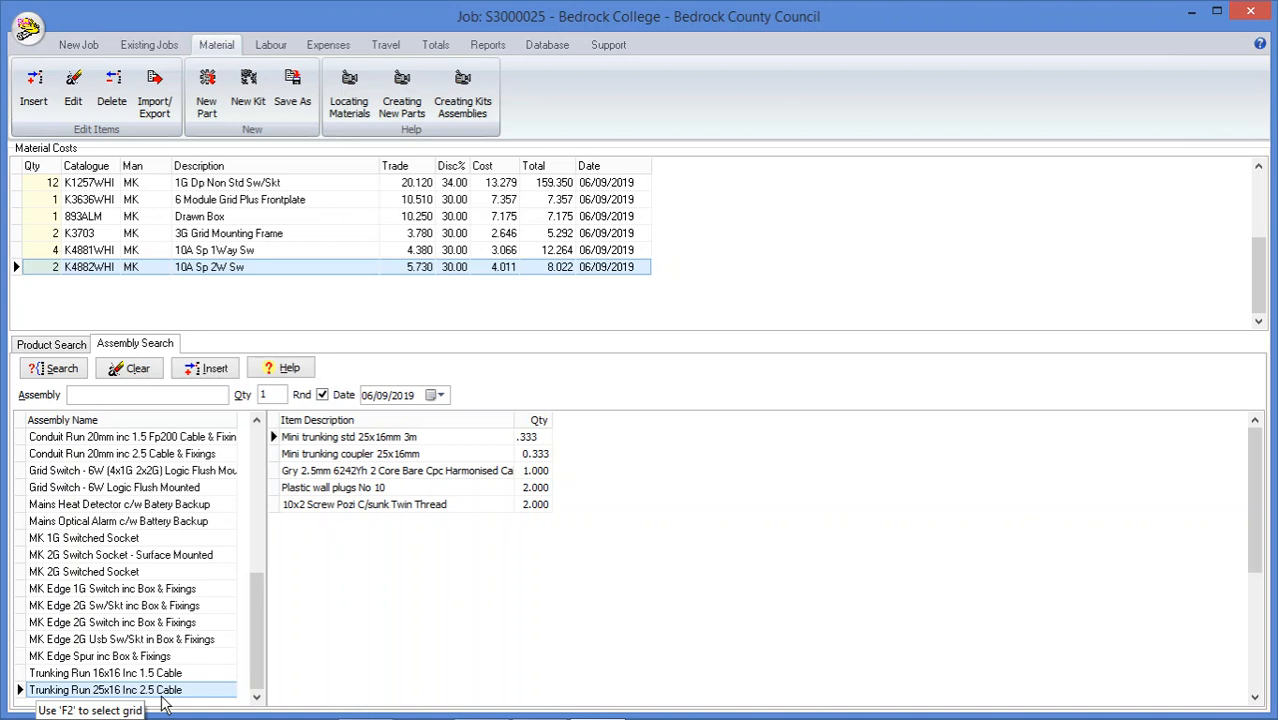
click(327, 472)
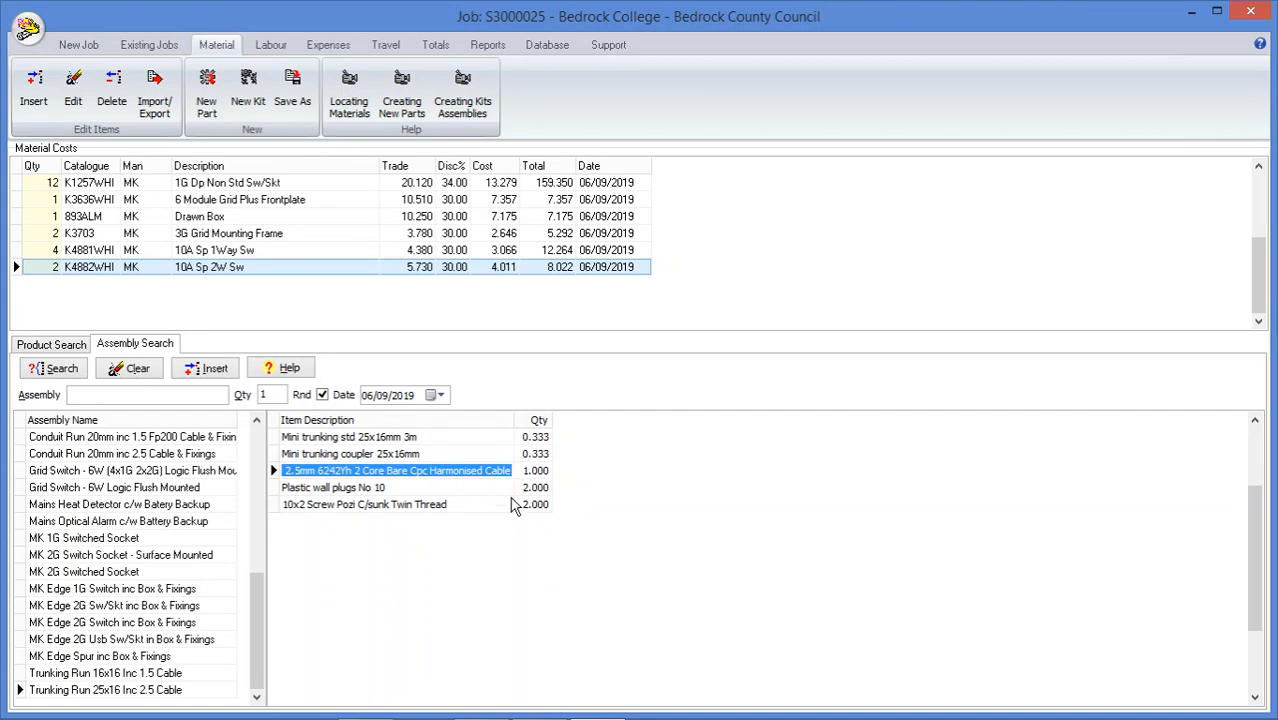
click(282, 394)
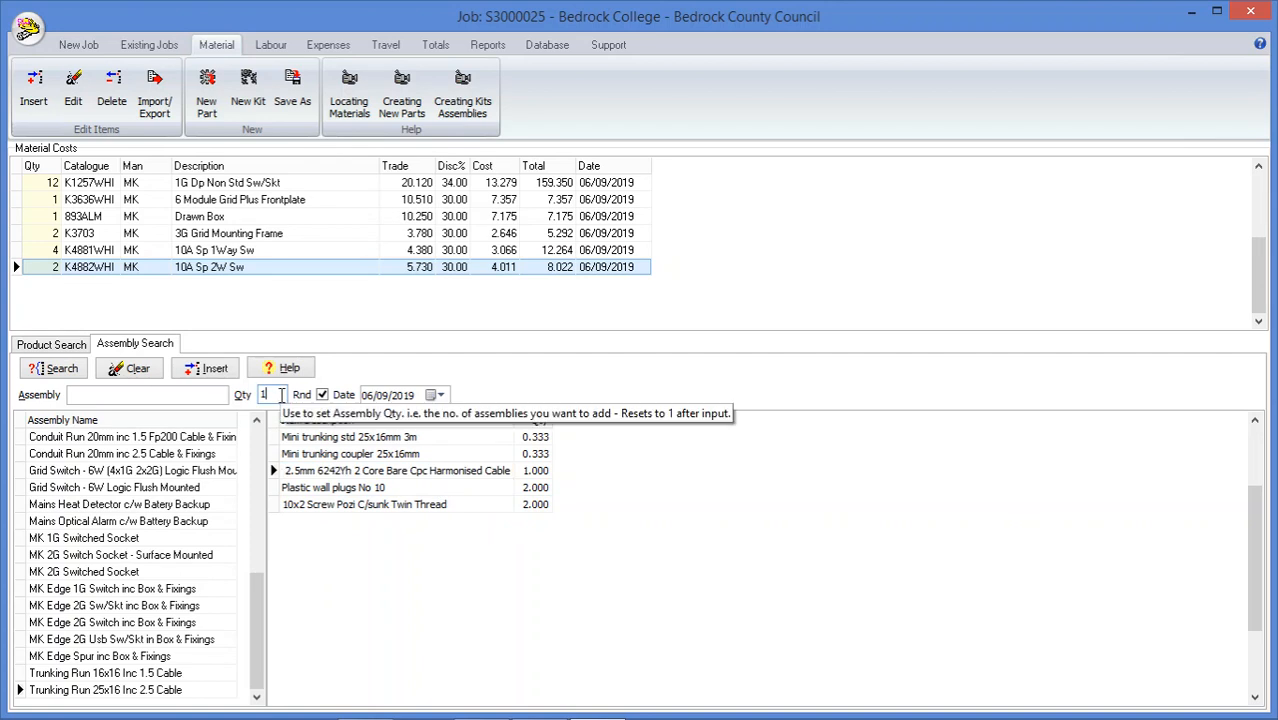
text(50)
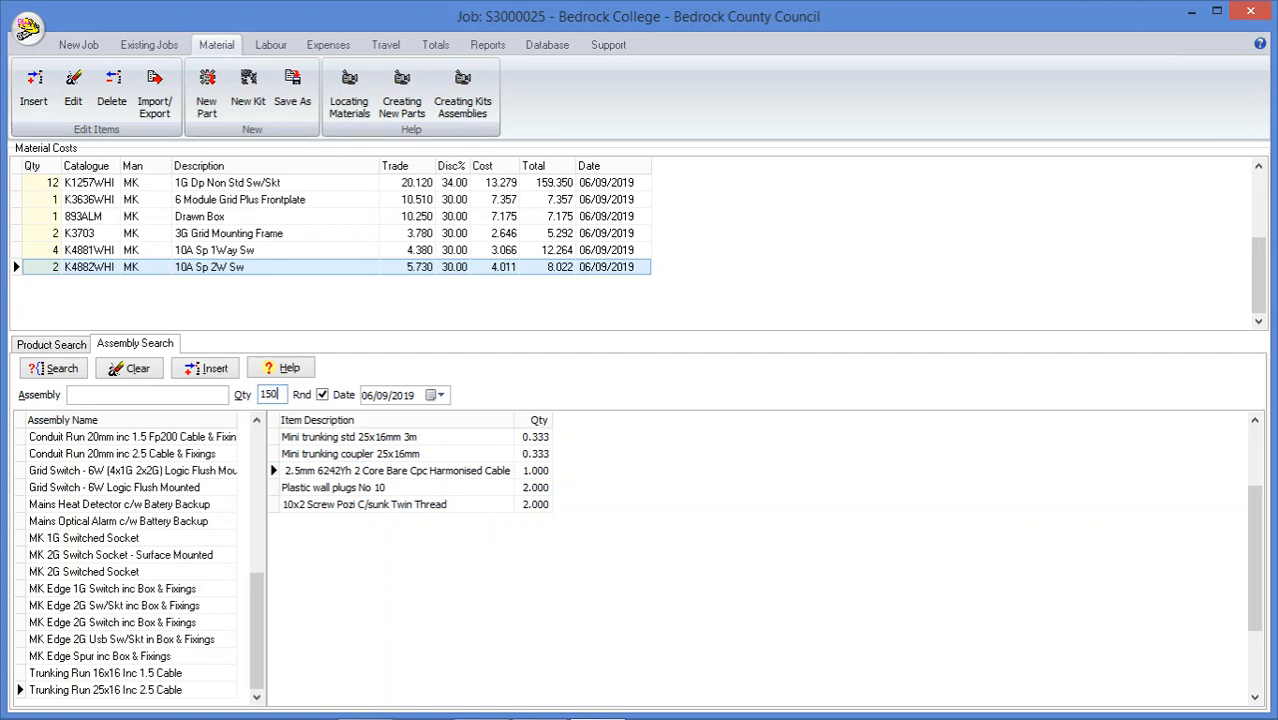
click(214, 369)
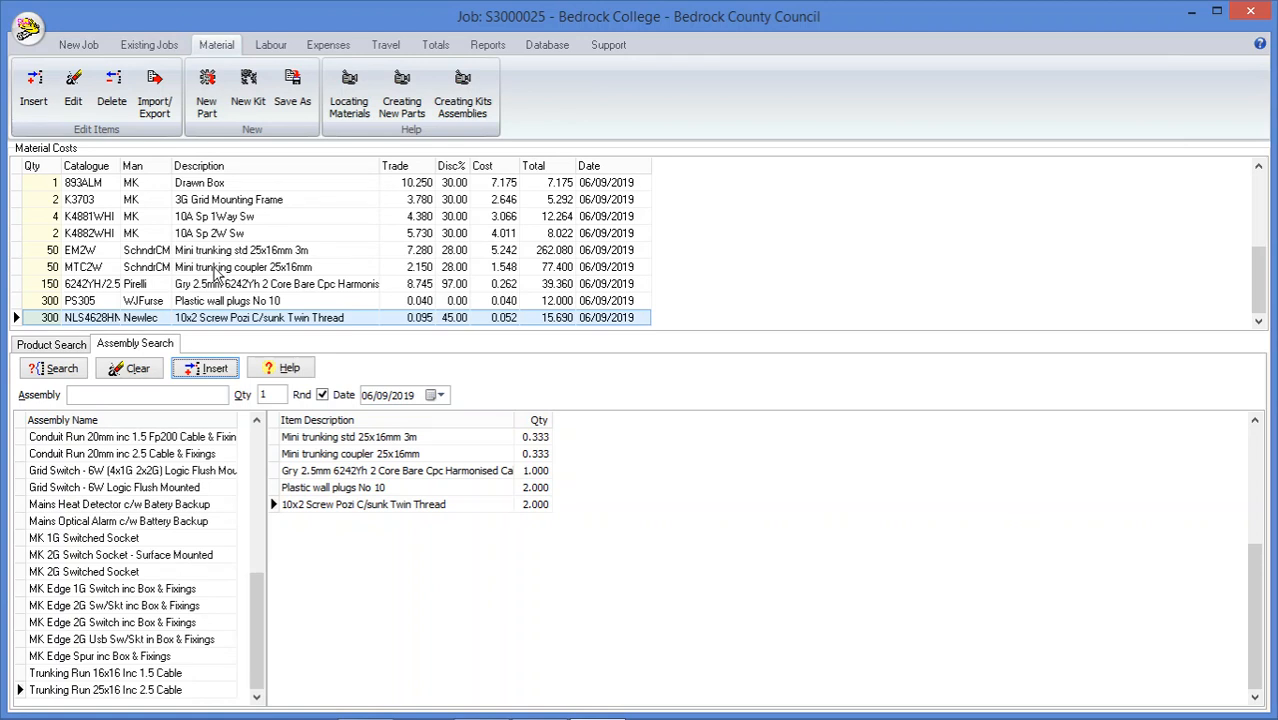
Create new part DEMO1 described as My Demo Item with a carton price of 12, add it to the database and insert it into the job
click(208, 92)
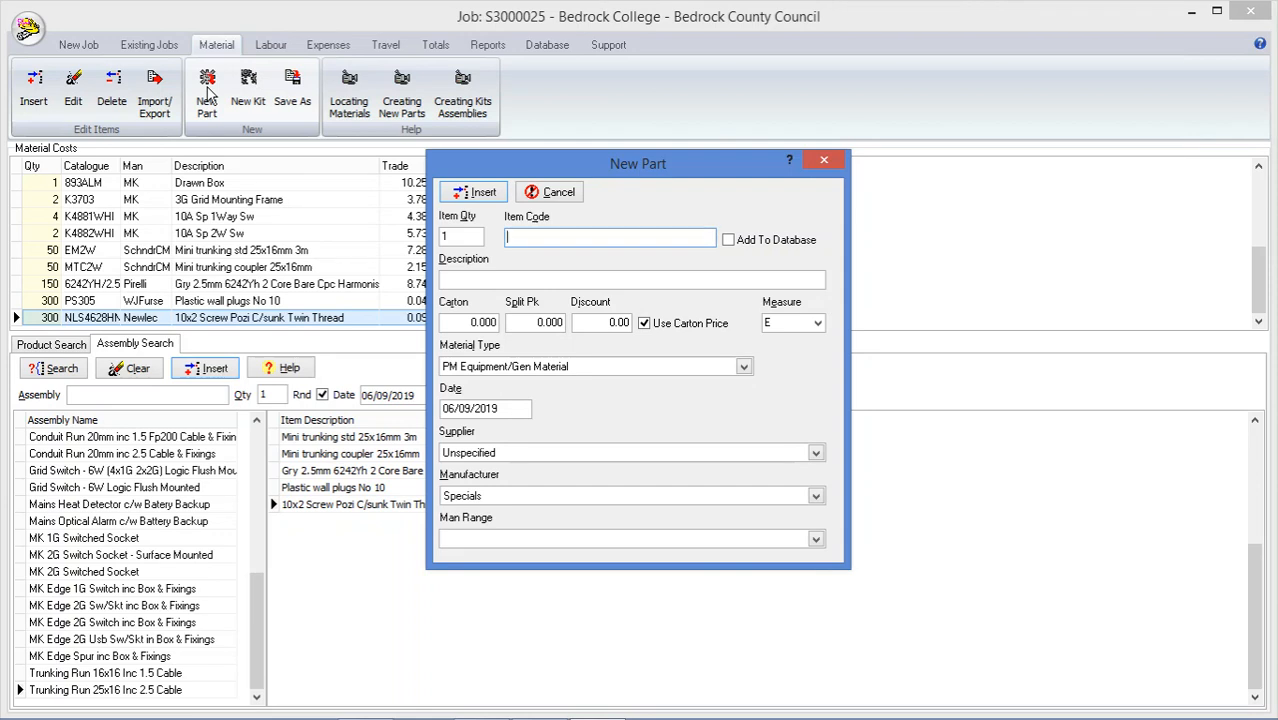
text(DEMO1)
click(730, 243)
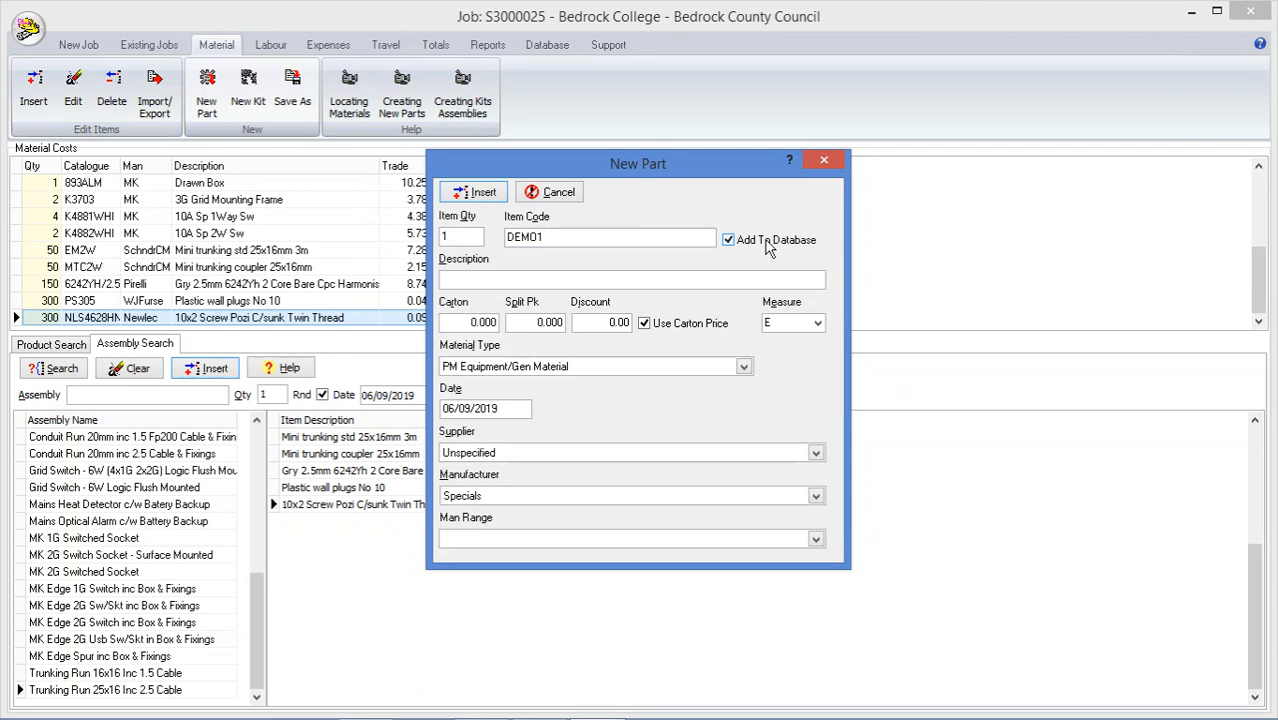
click(730, 278)
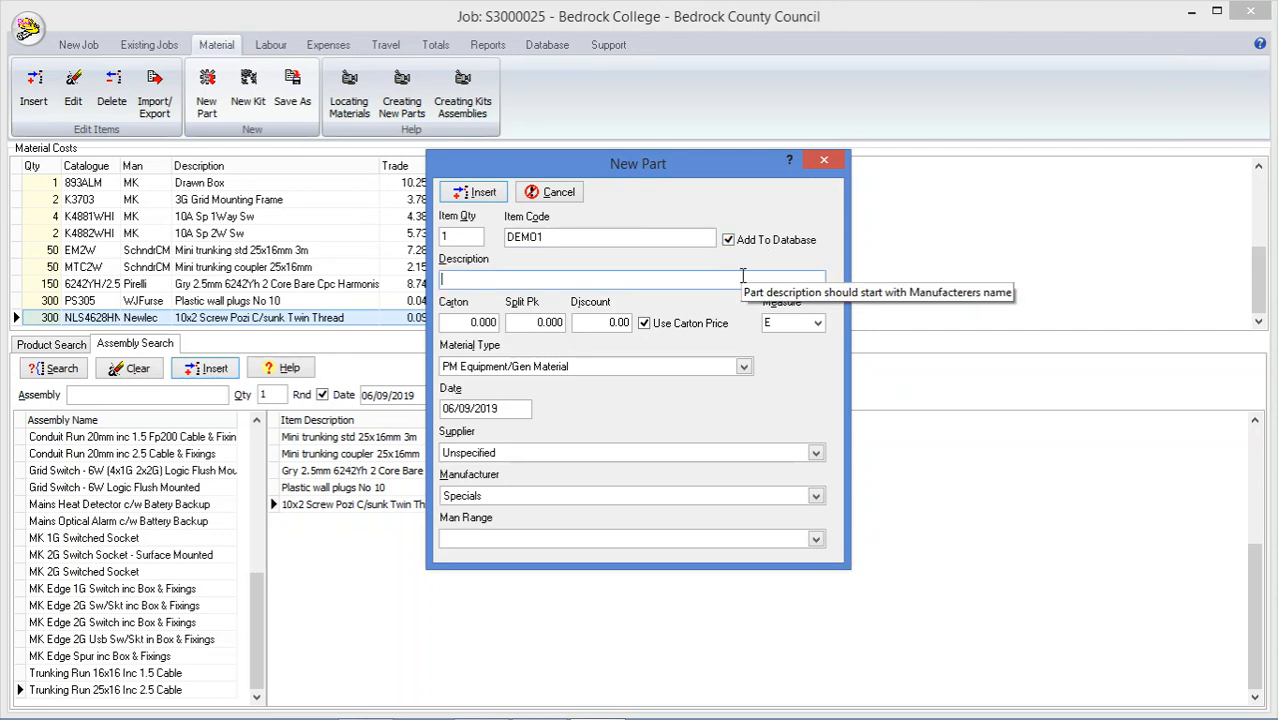
text(My )
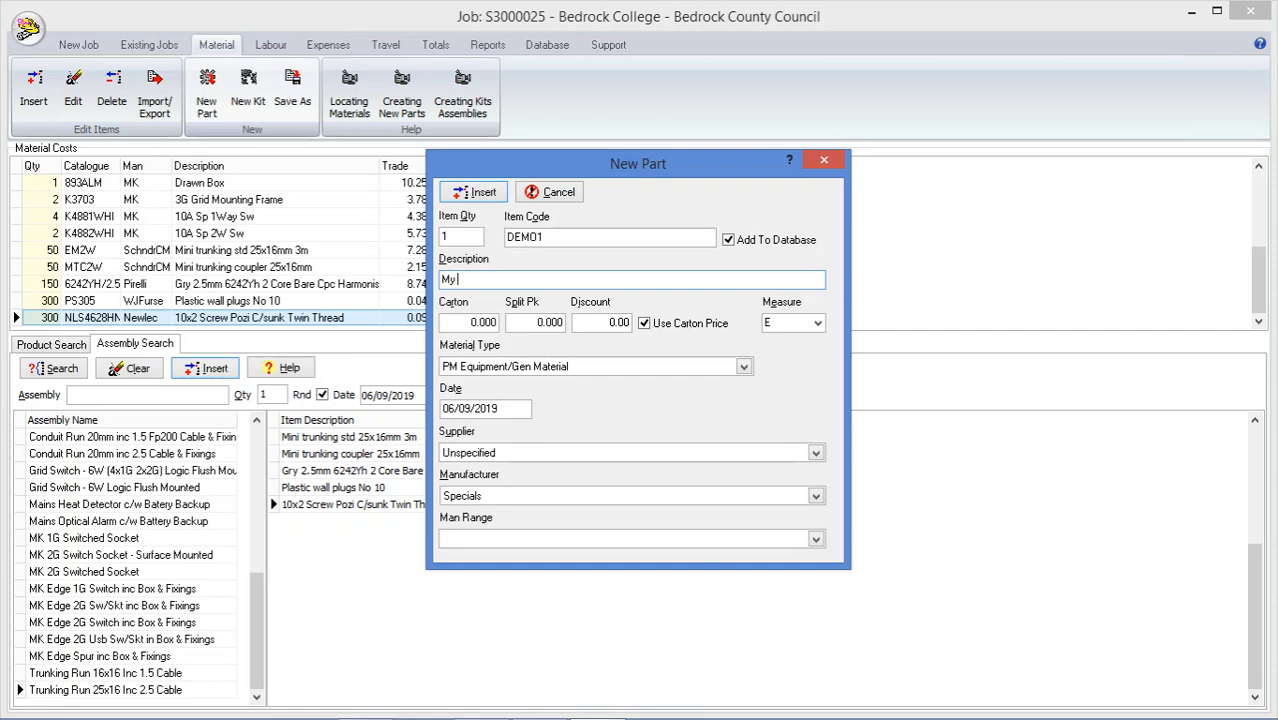
text(Demo Item)
click(451, 322)
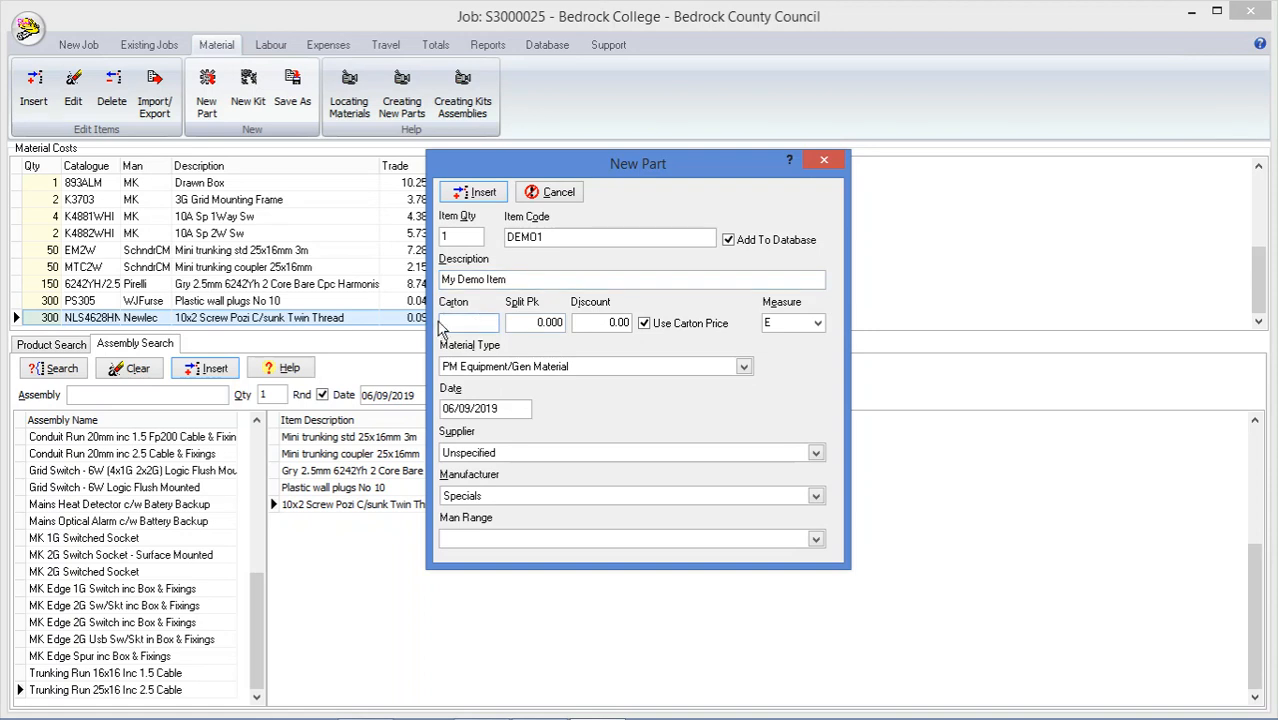
text(12)
click(476, 195)
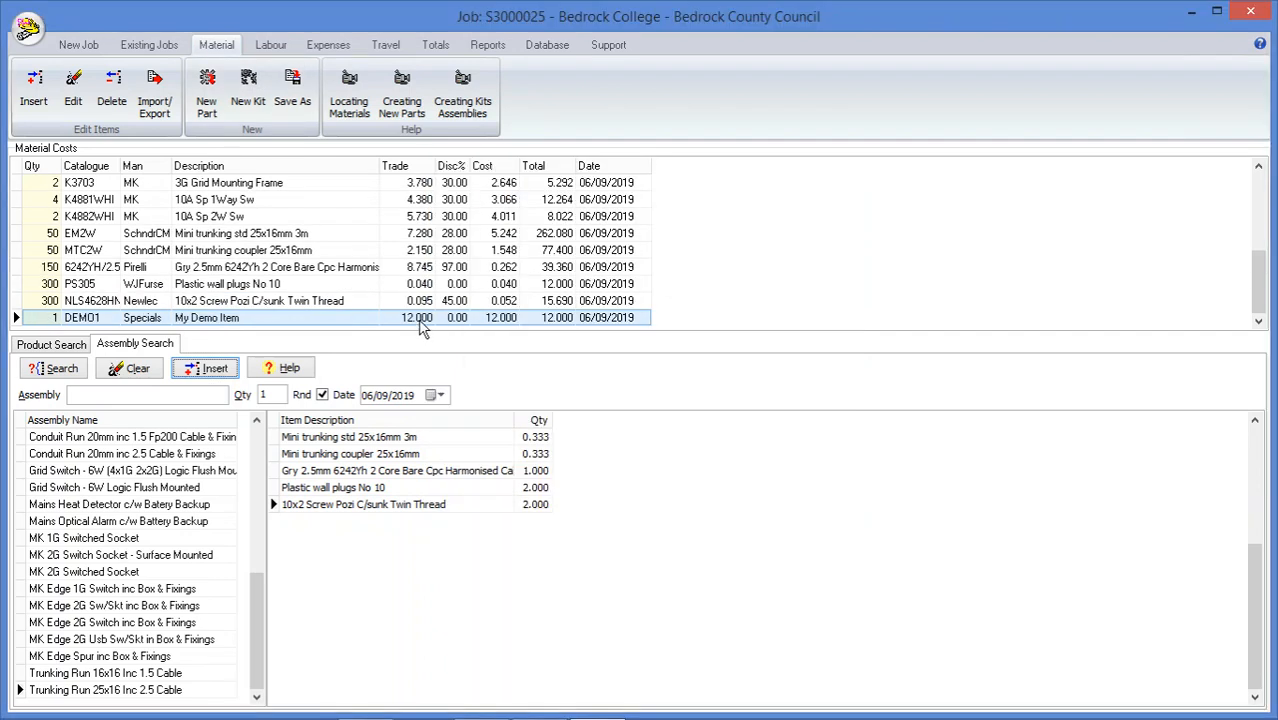
Clear the product search filters and search the product database for catalogue code DEMO
click(70, 344)
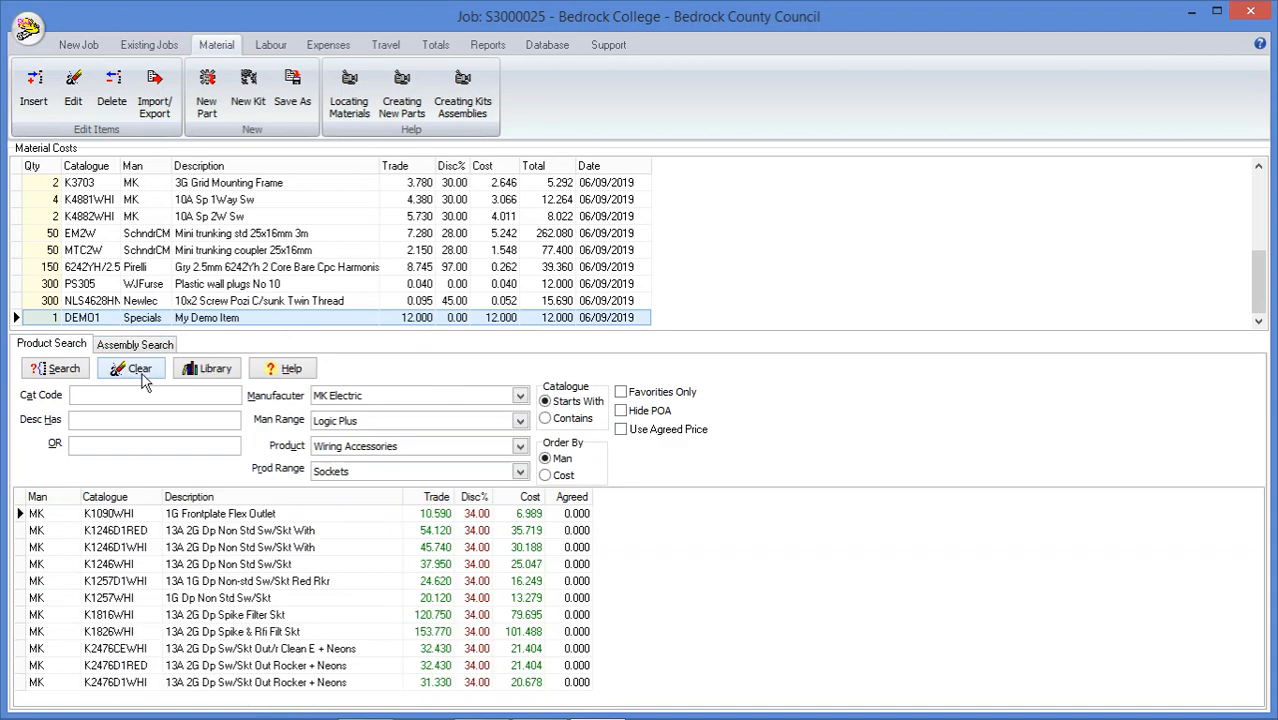
click(143, 371)
click(132, 394)
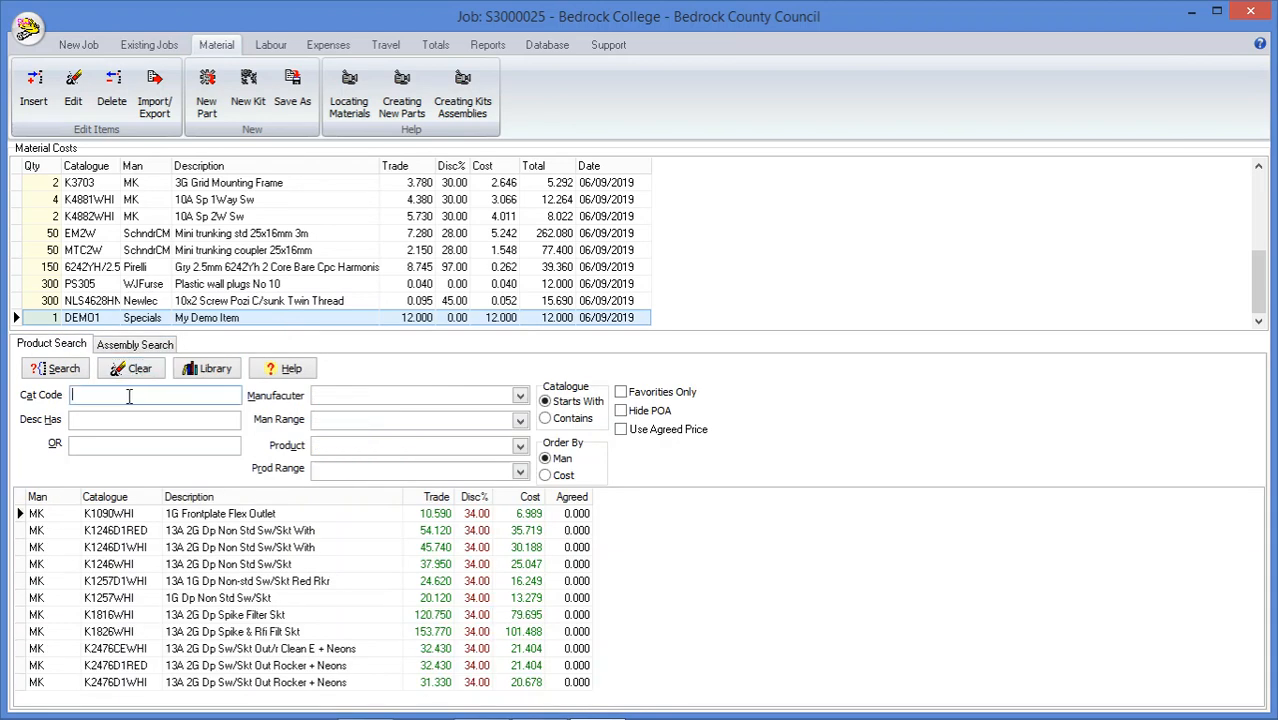
text(DEMO)
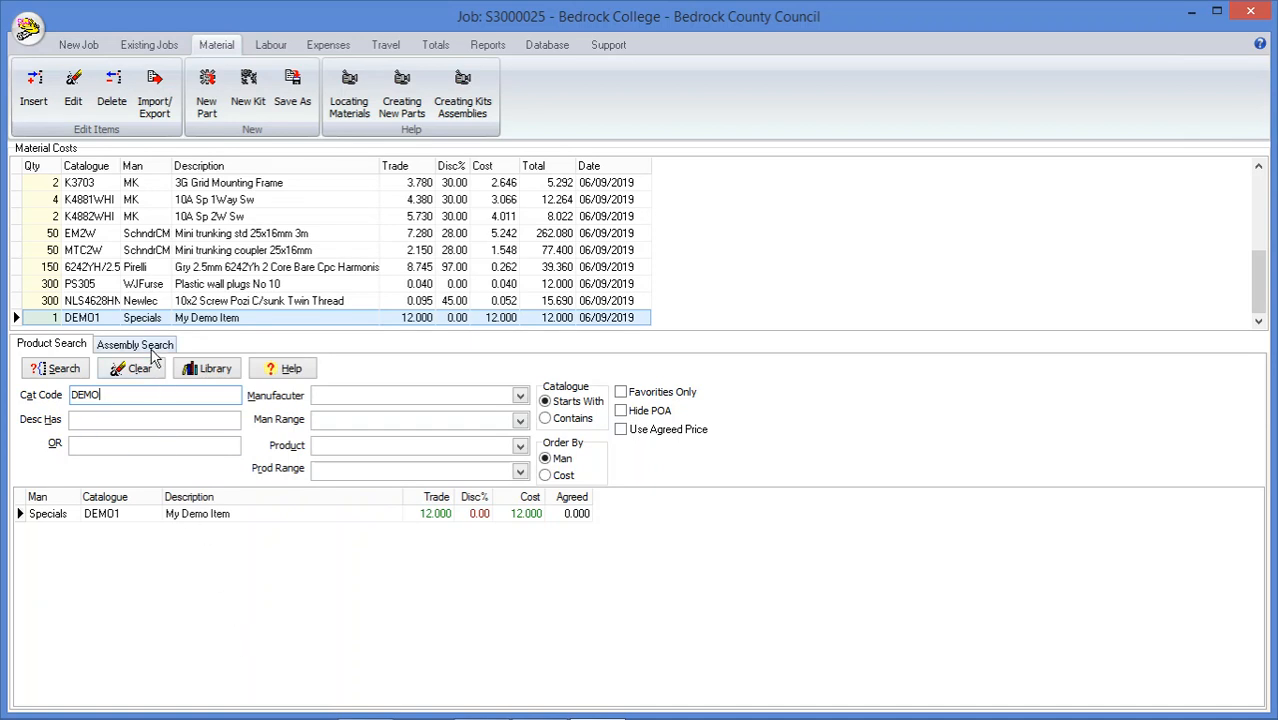
Start building a new kit assembly named Demo Kit with a quantity of 12
click(250, 103)
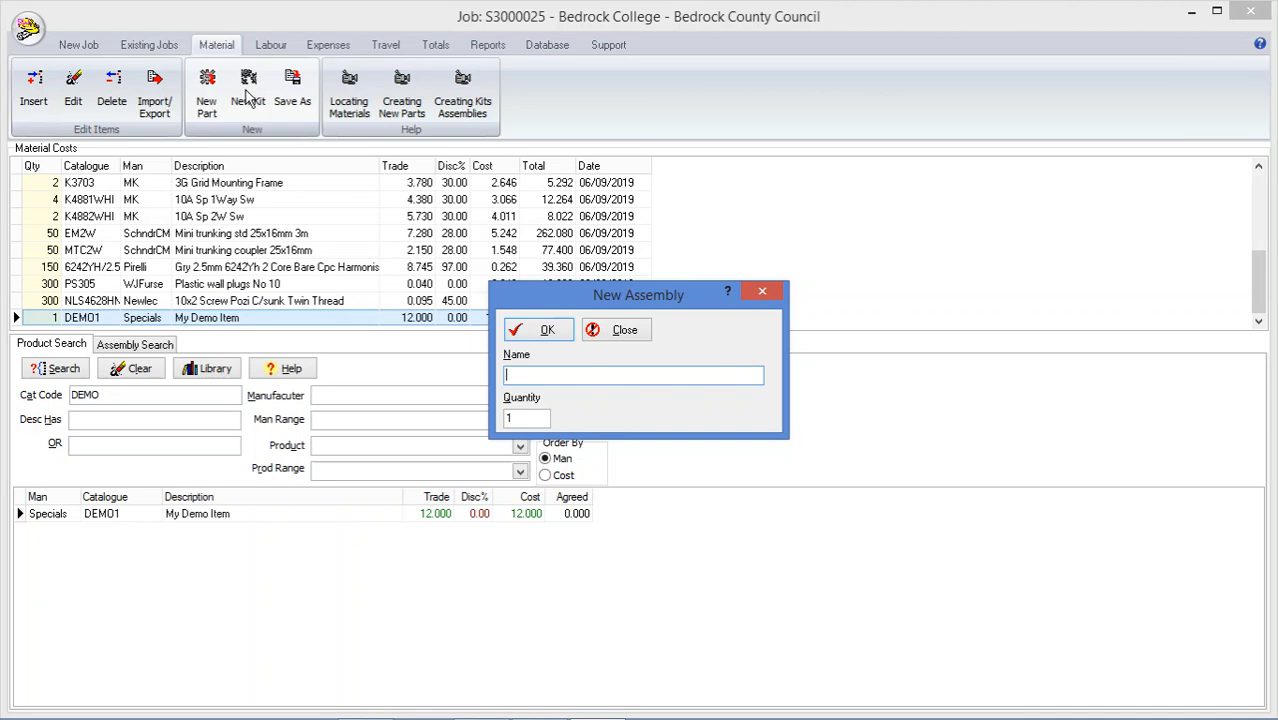
text(Demo Kit)
click(520, 418)
text(2)
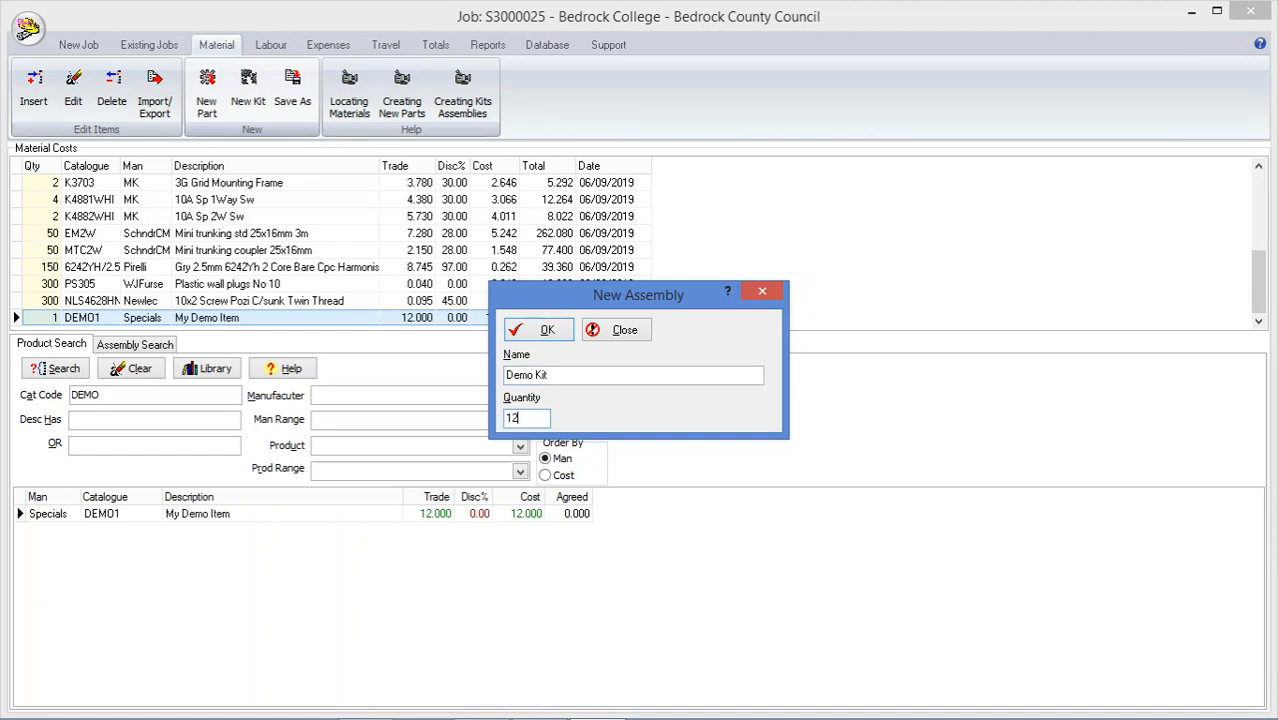
click(535, 336)
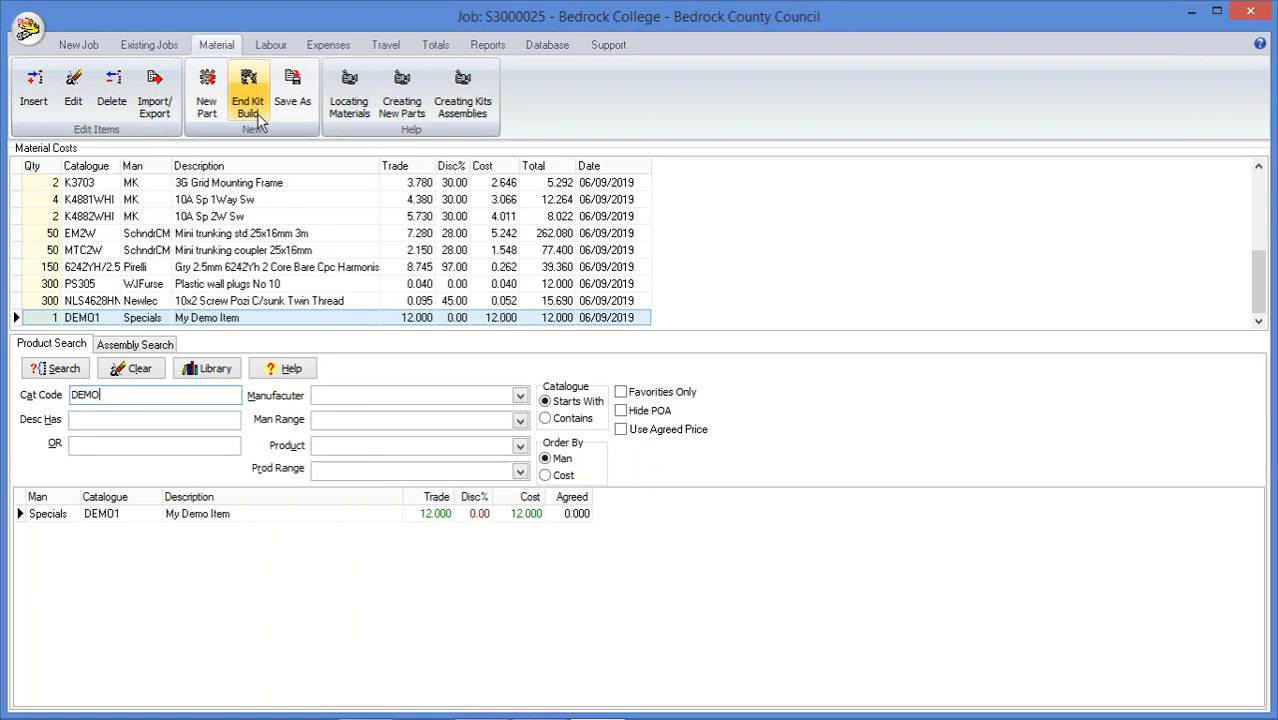
Find catalogue code K2747 and add one K2747D1WHI 13A 2G Dp Sw/Skt Red Rockers to the kit
drag(127, 394, 3, 395)
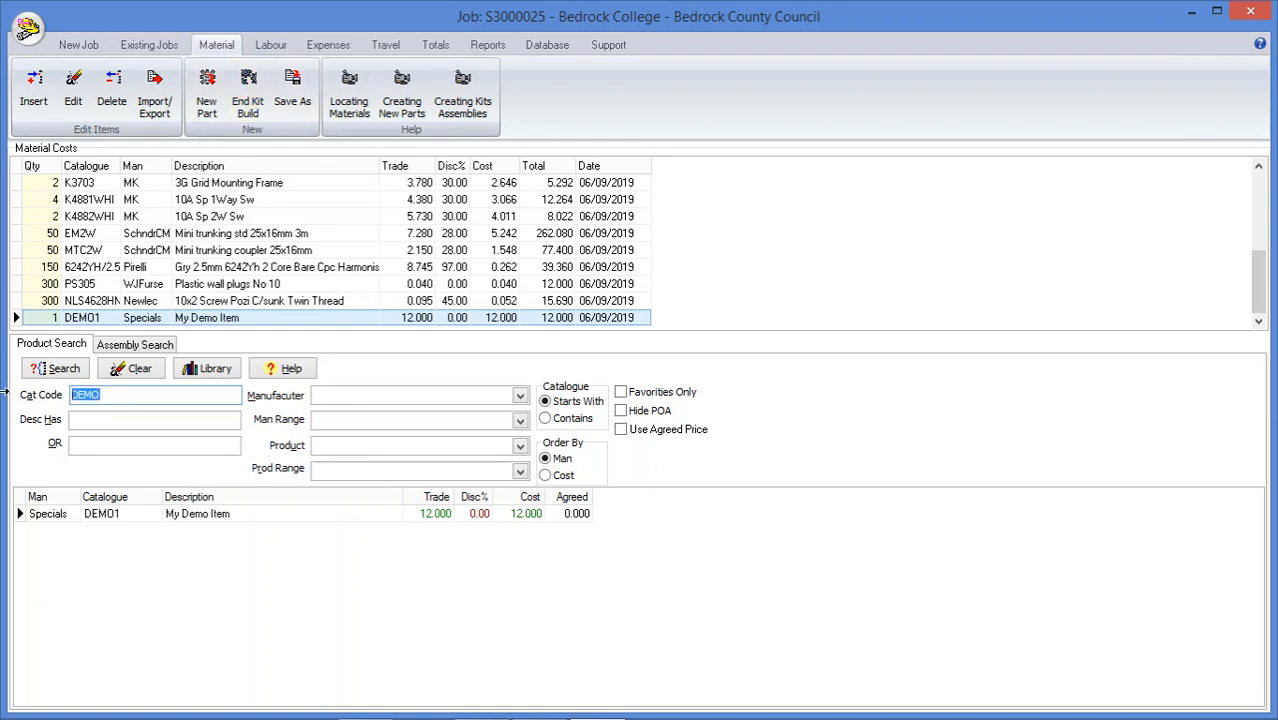
text(K2747)
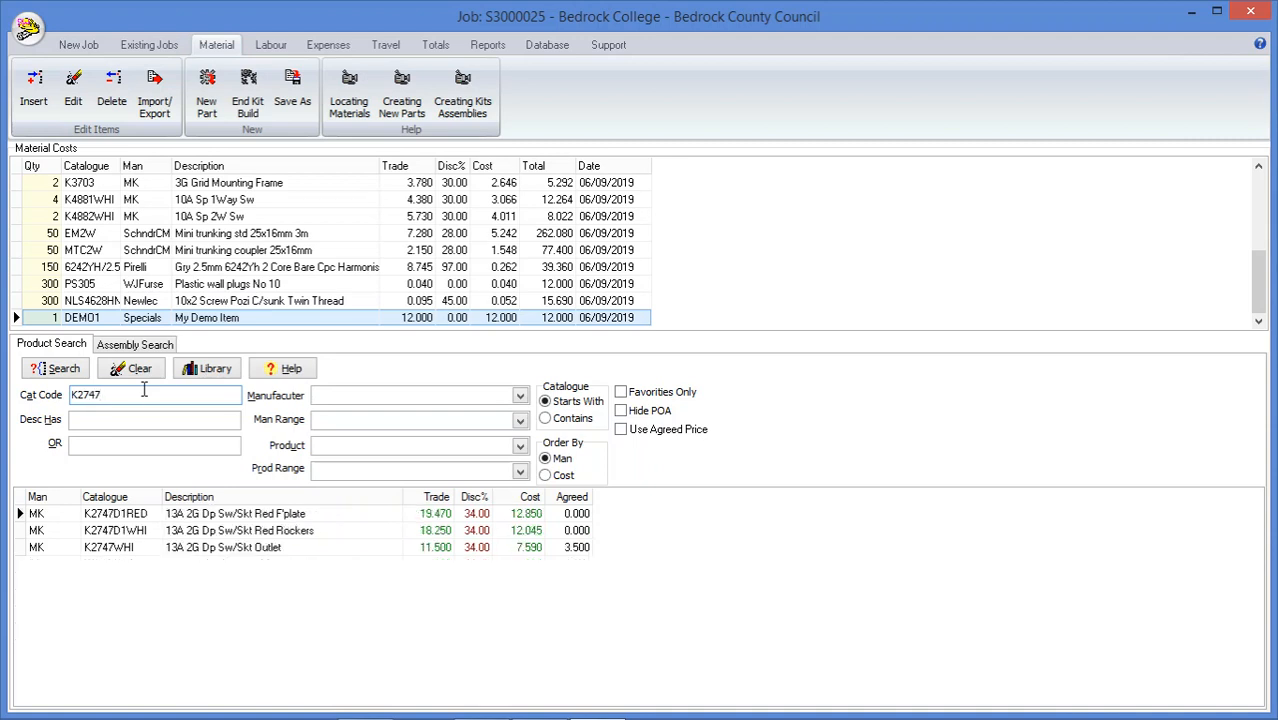
double_click(254, 531)
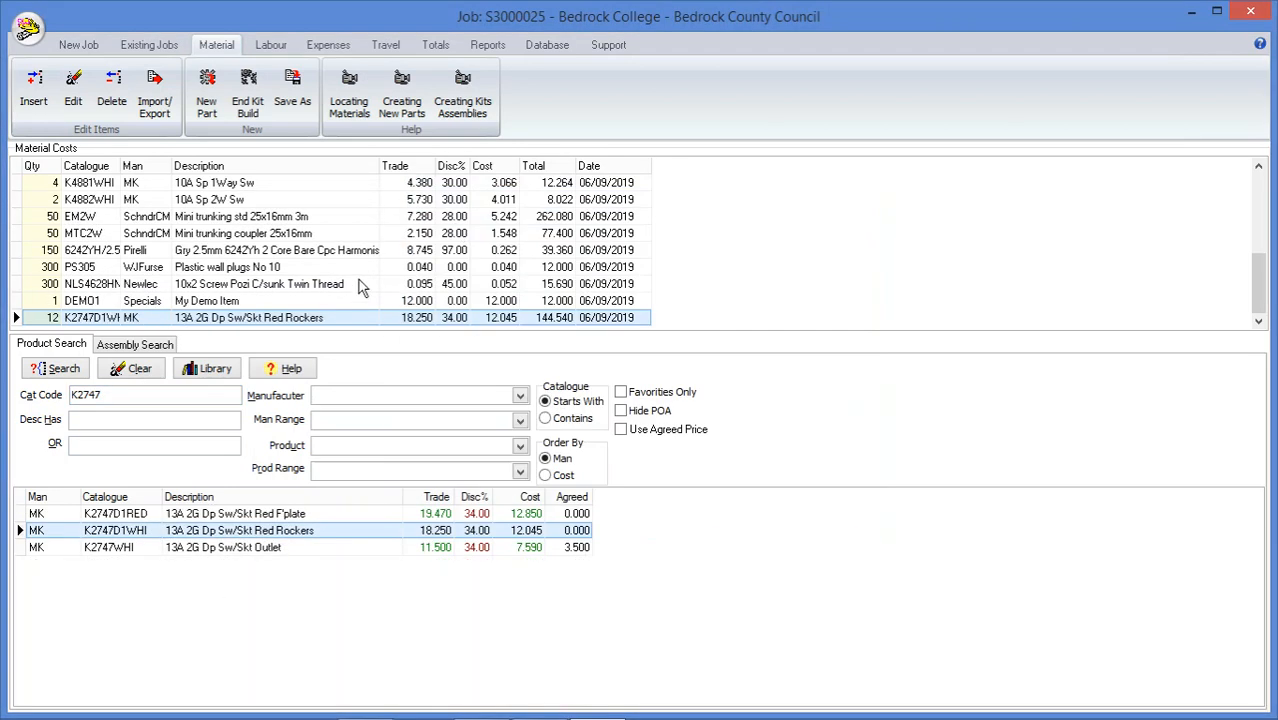
Find catalogue code 886Z, add one 886ZIC 2G Flush Metal Box 35mm Deep to the kit, and end the kit build
click(138, 396)
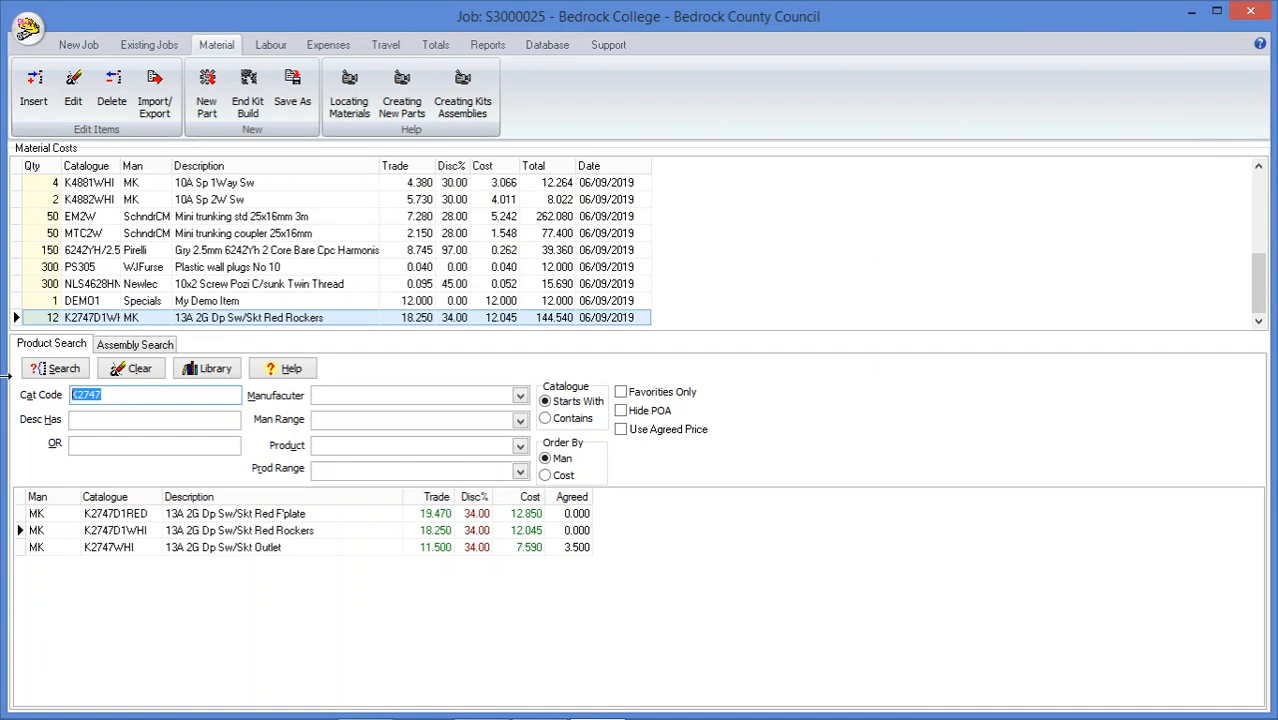
text(886)
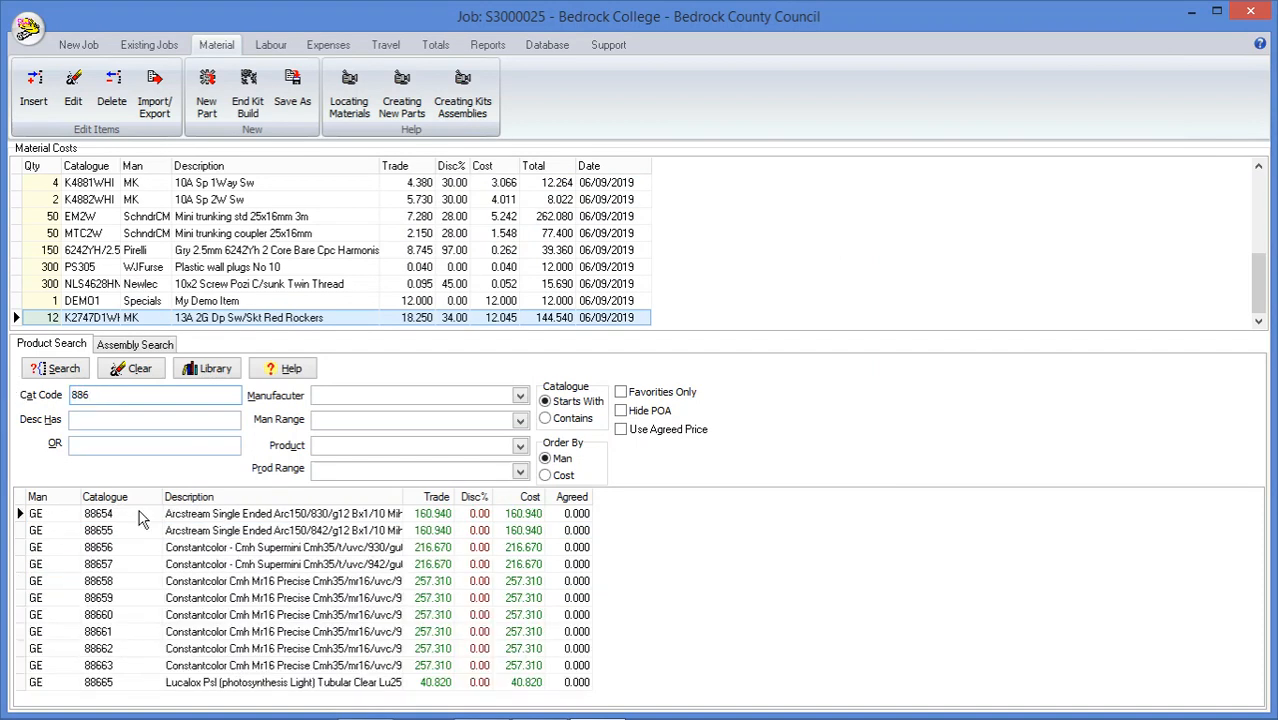
text(Z)
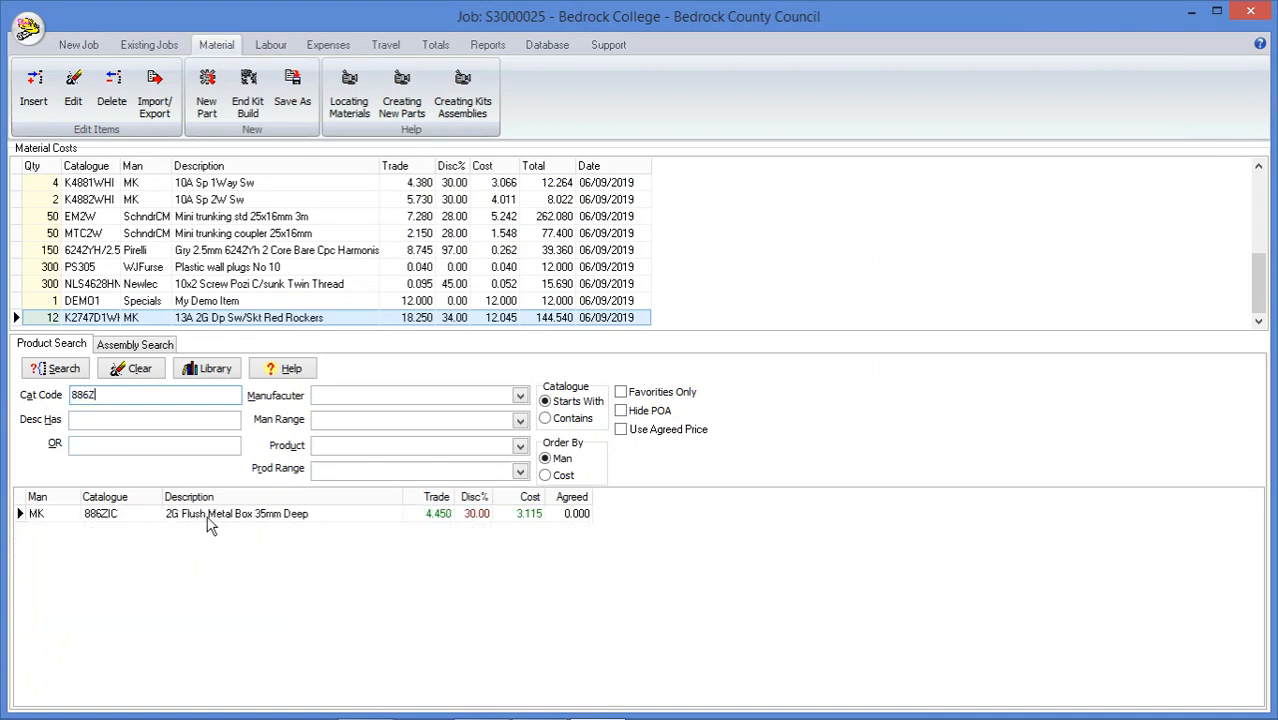
double_click(271, 514)
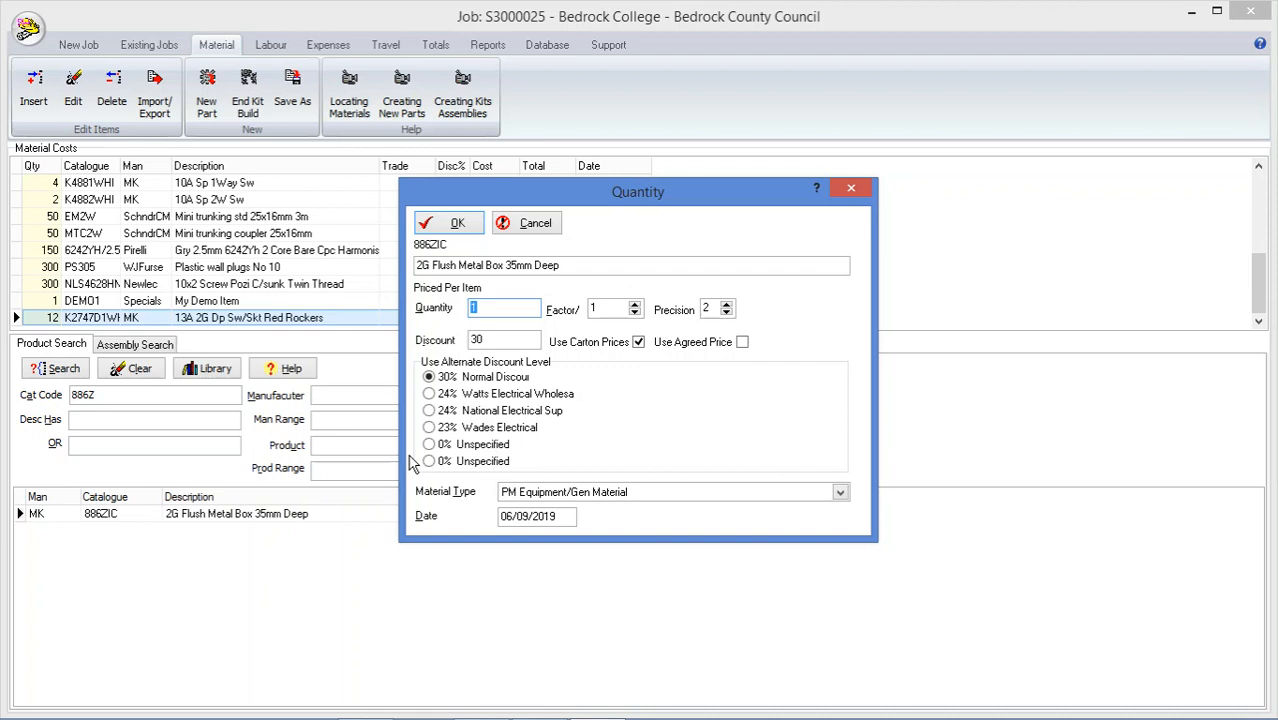
click(448, 222)
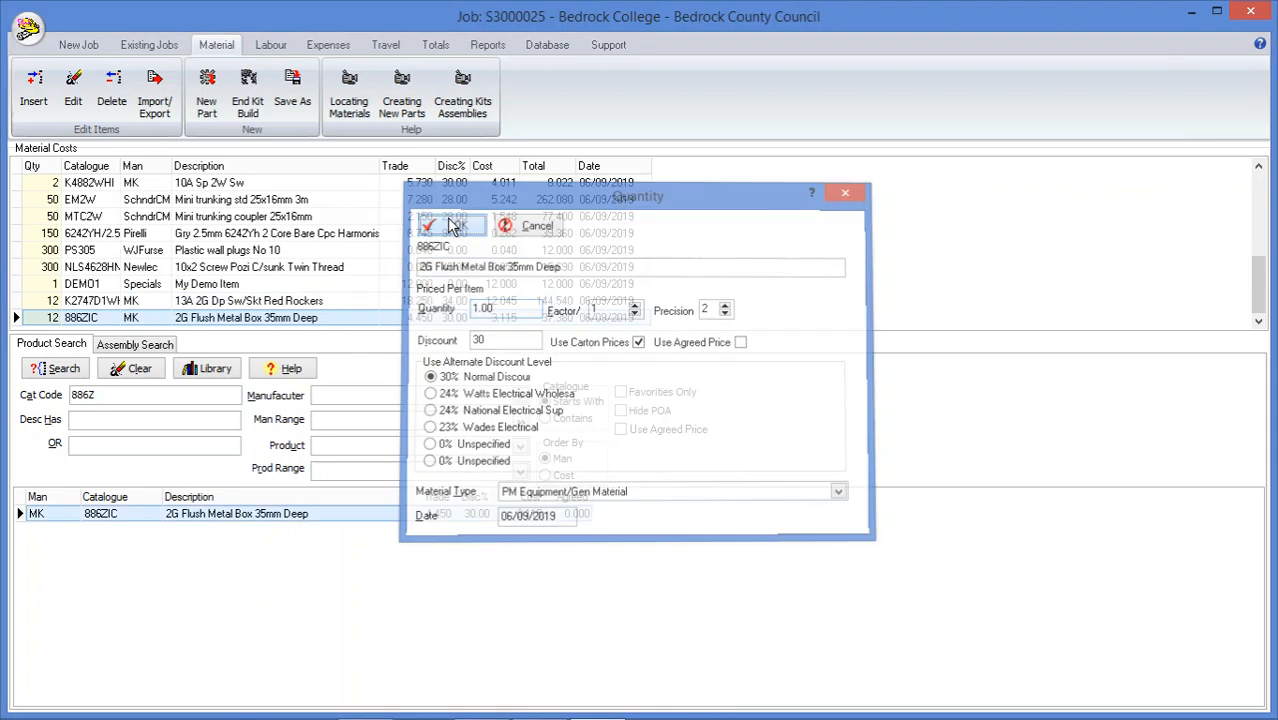
click(248, 92)
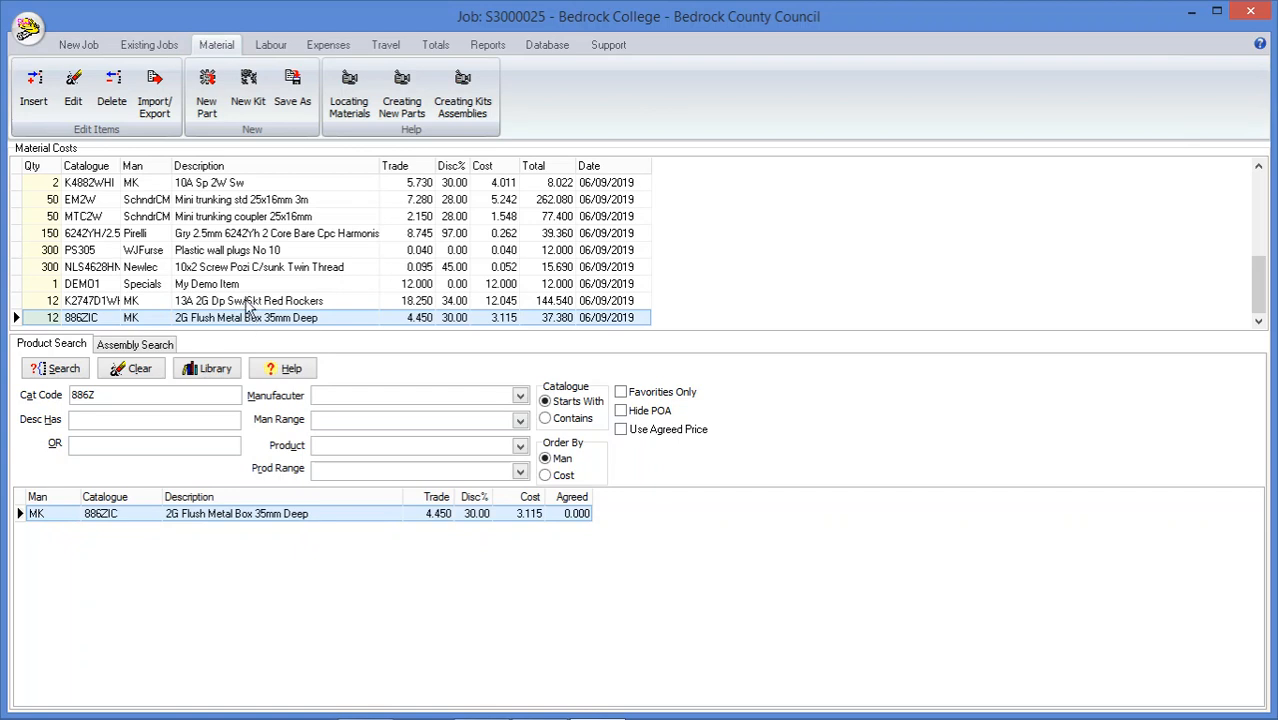
View the items of the Demo Kit assembly and the edit details of the 2.5mm 6242Yh cable line in the material costs
click(157, 348)
click(85, 556)
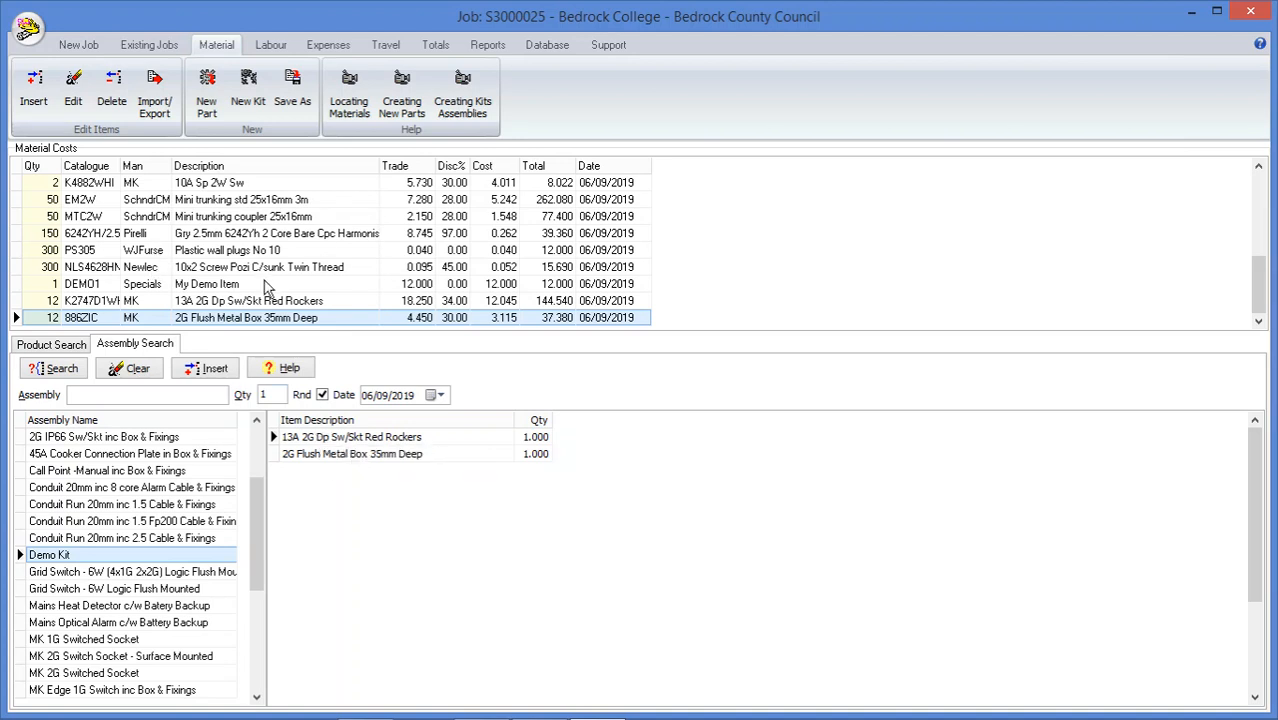
double_click(237, 237)
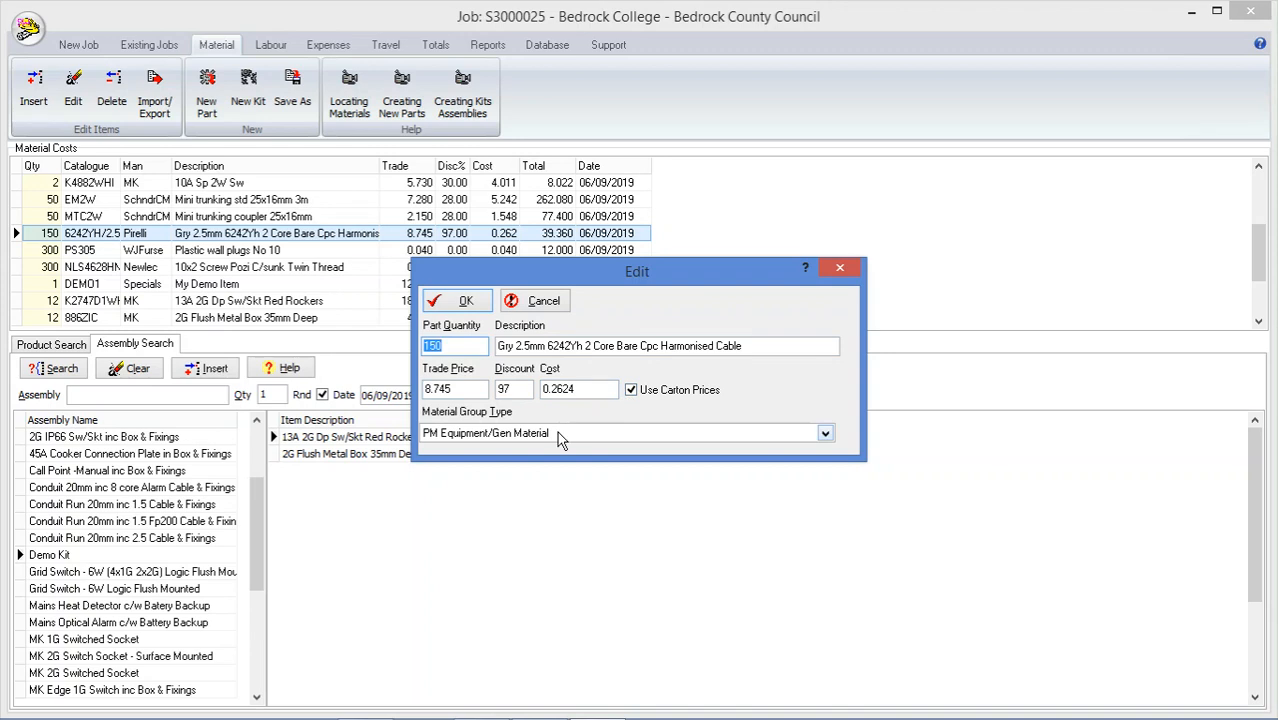
click(543, 309)
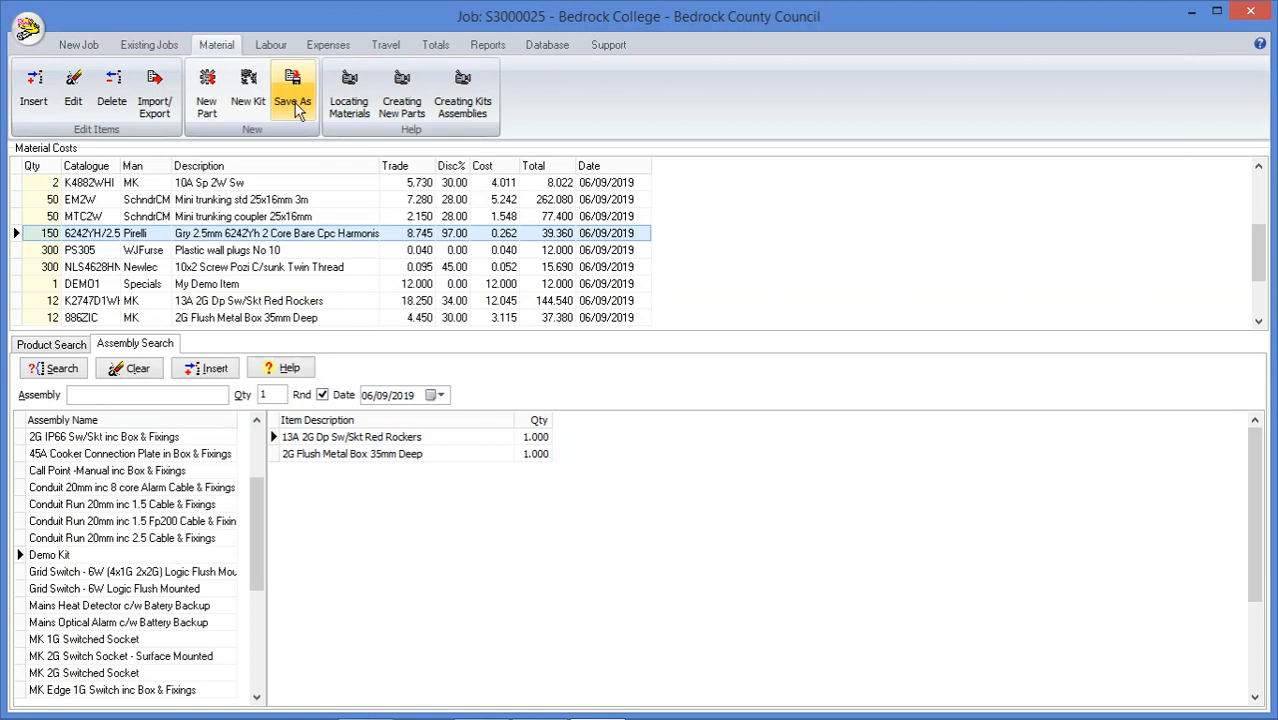
Insert a labour cost for the preselected employee at Contract Rate on 06/09/19, starting at 08:00 and finishing at 13:00
click(275, 46)
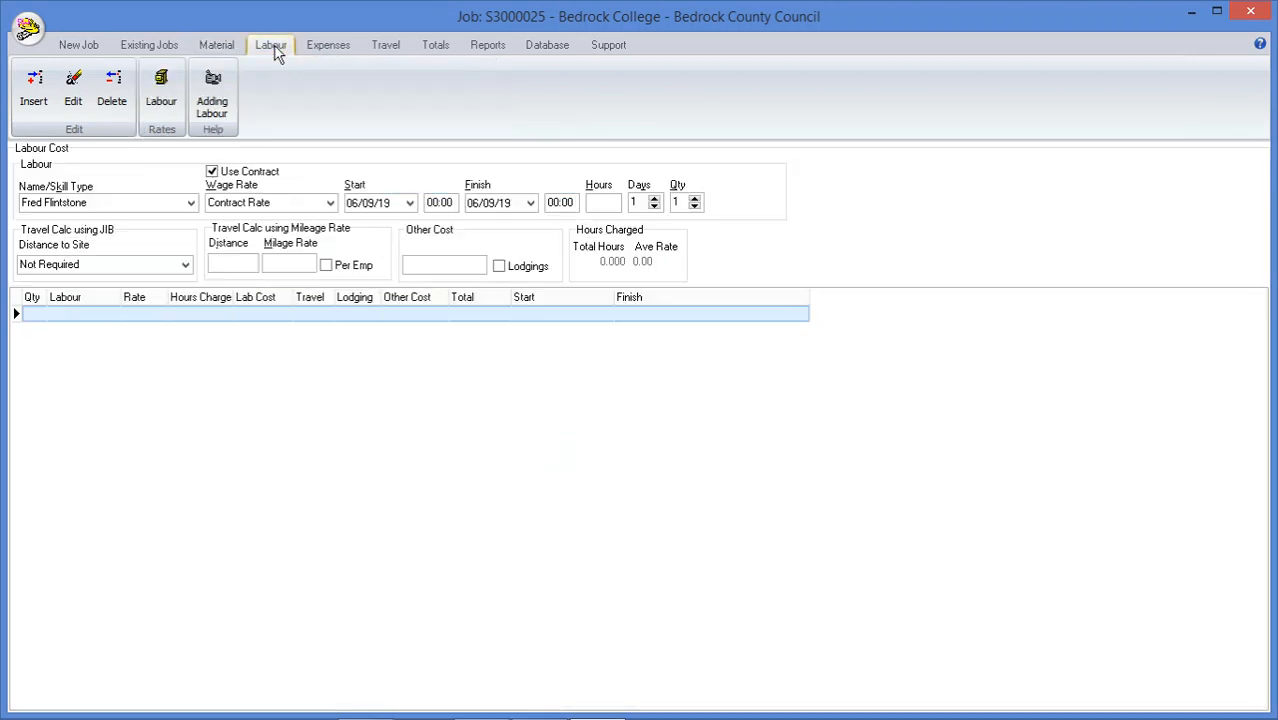
click(329, 203)
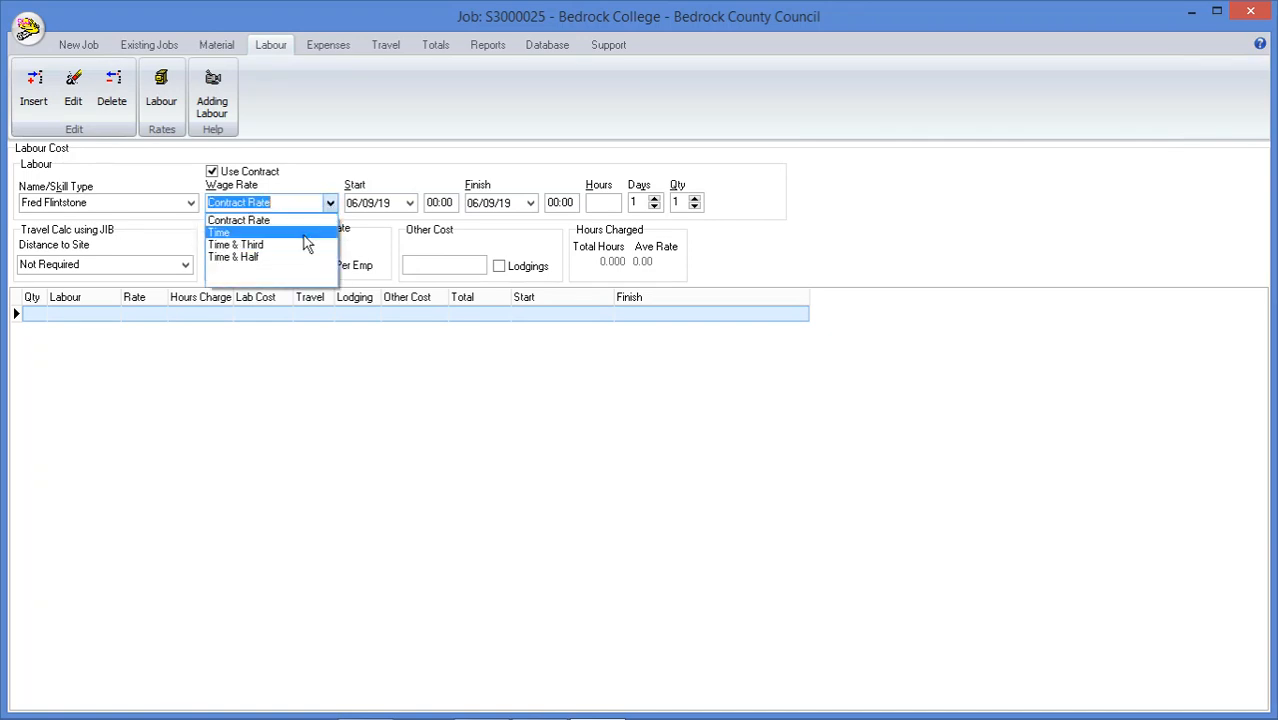
click(302, 202)
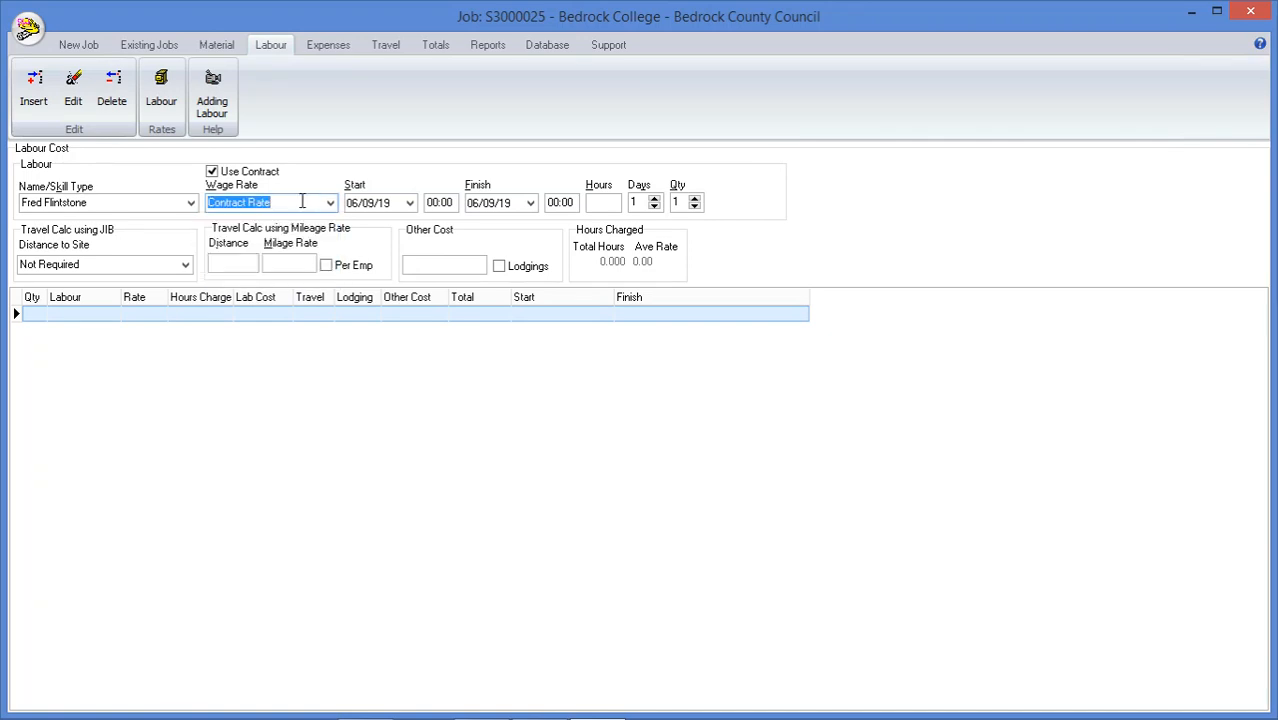
click(434, 202)
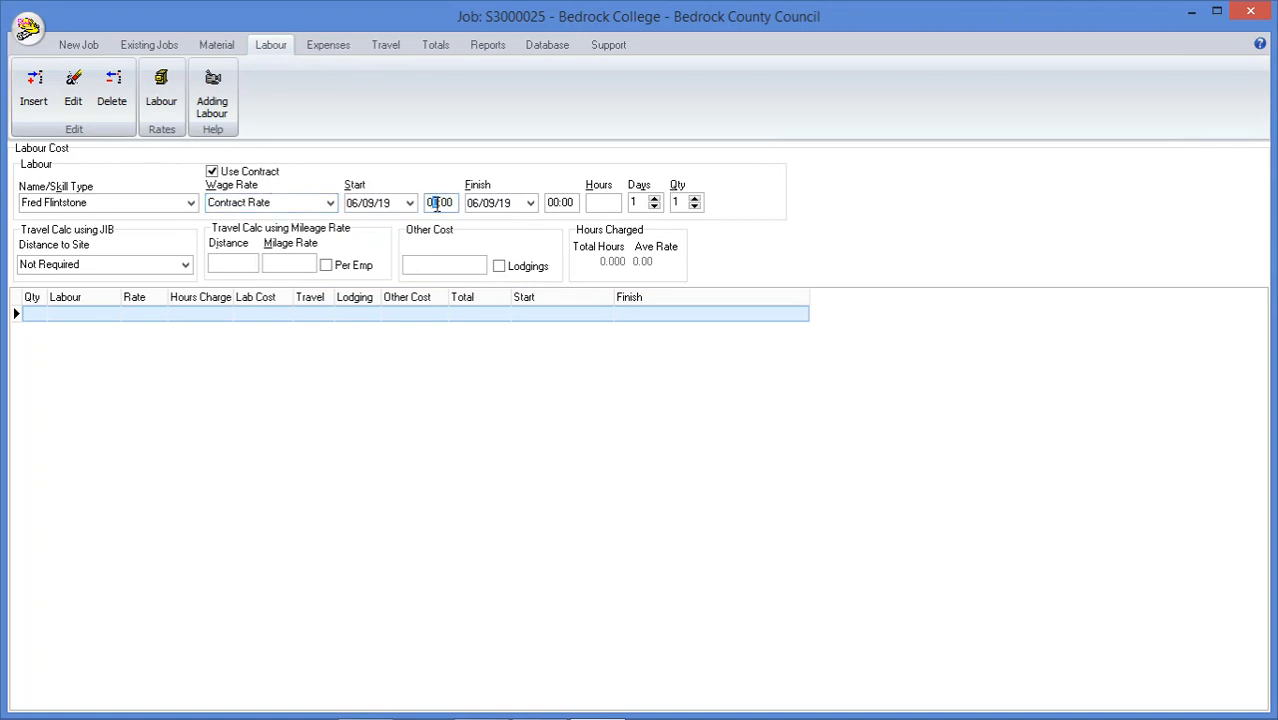
text(08)
click(556, 204)
text(13)
click(38, 98)
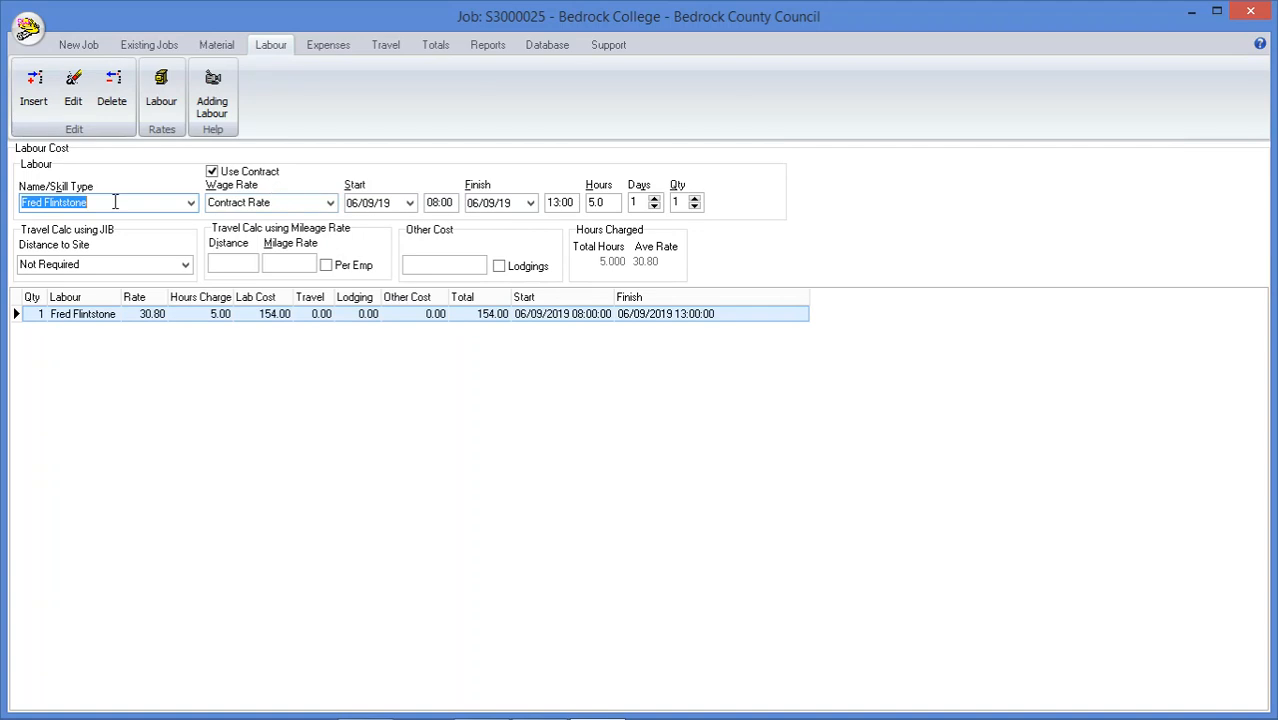
Examine the available labour names and skill types and the Labour & Travel Calc Rates
click(190, 203)
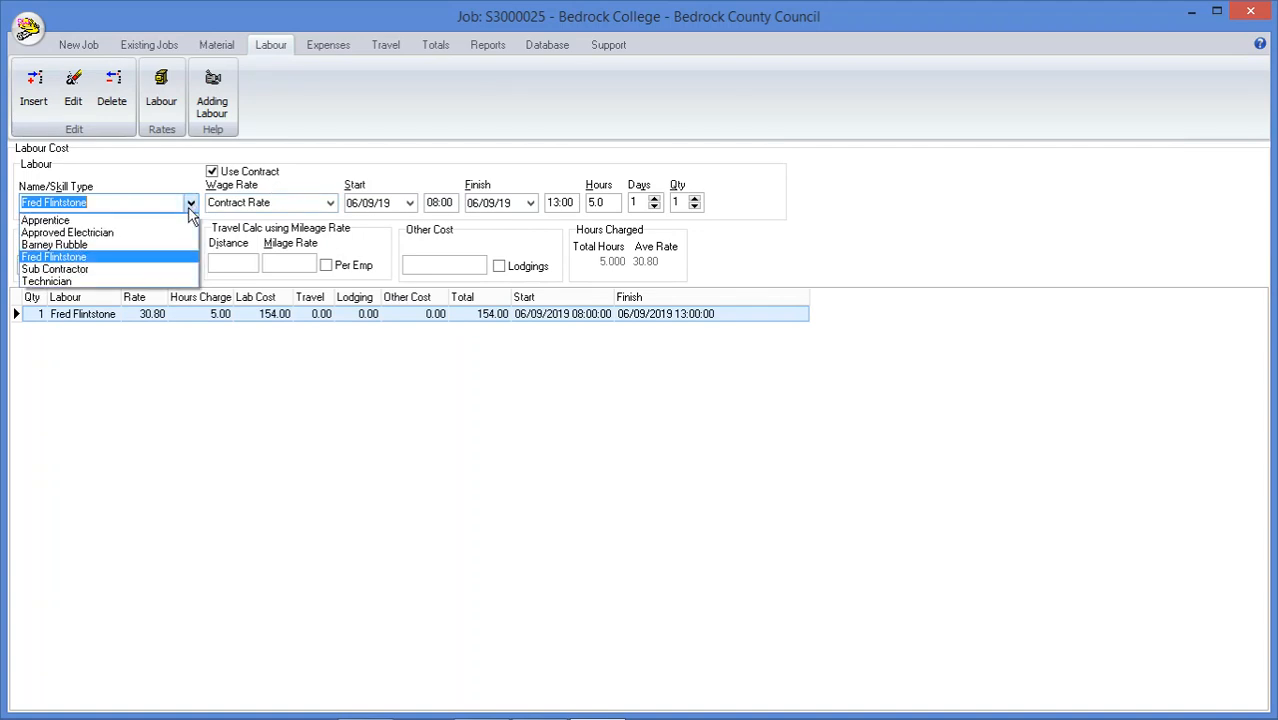
click(118, 257)
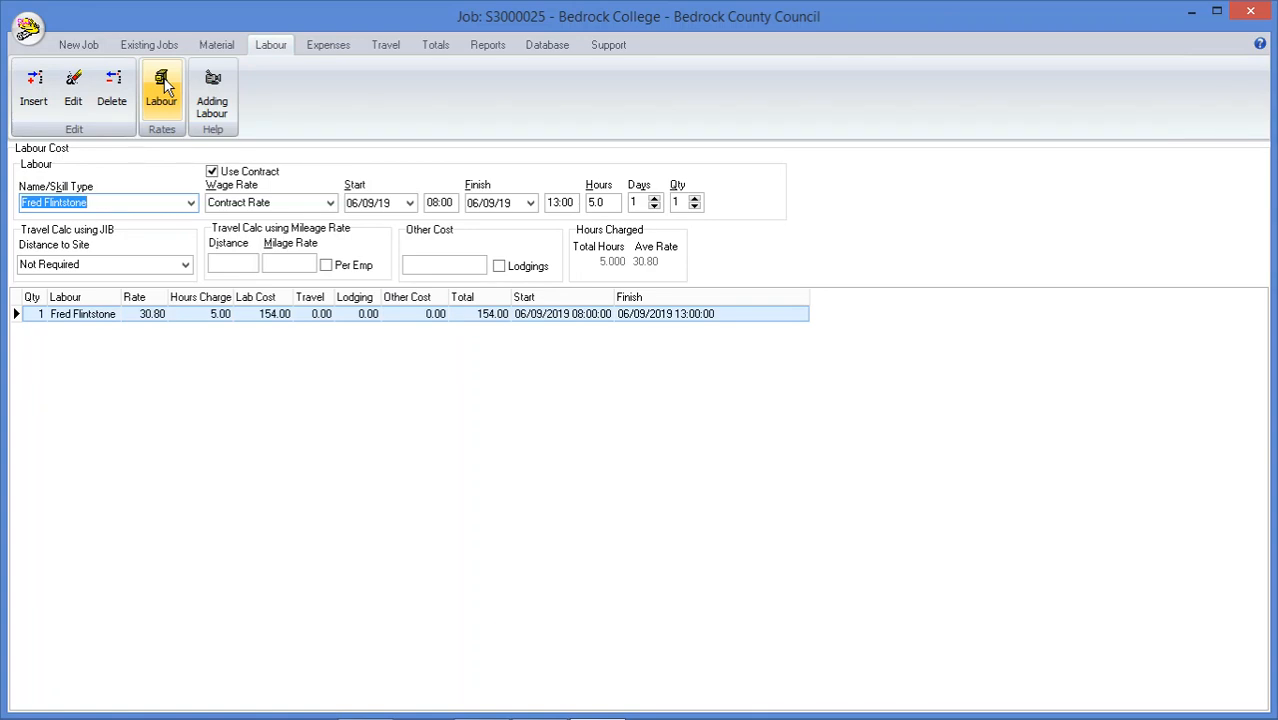
click(163, 86)
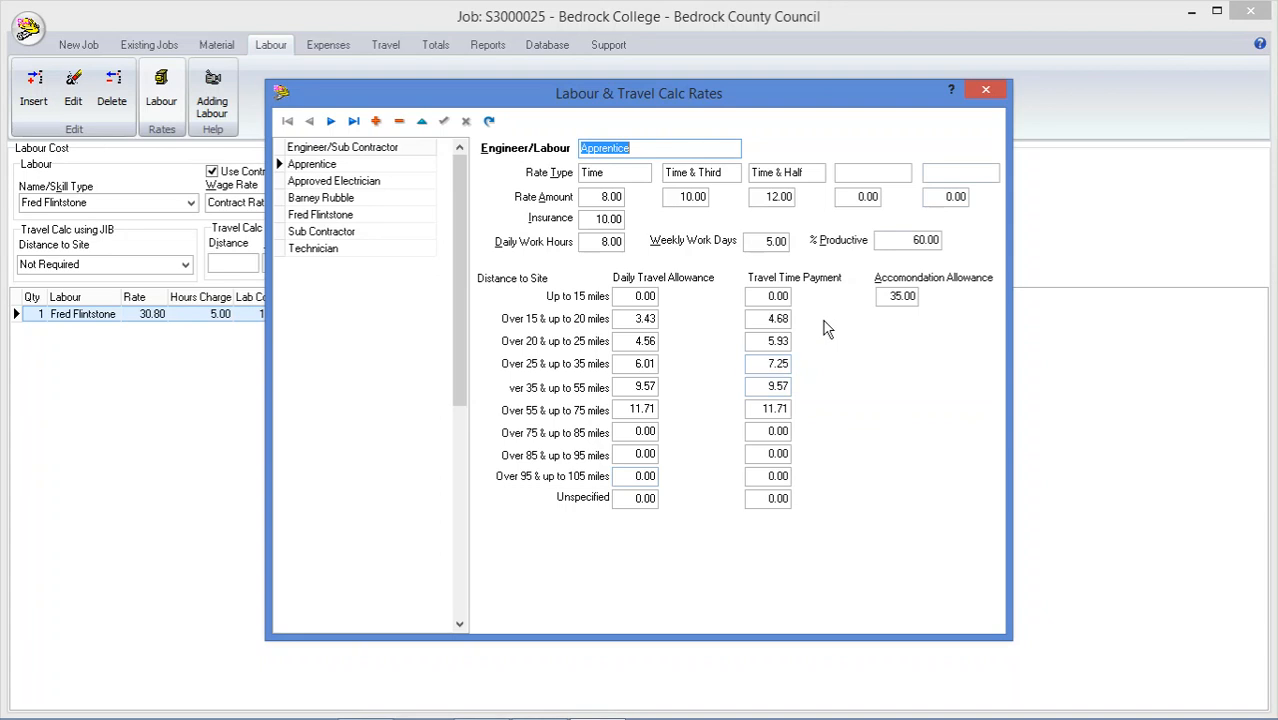
click(986, 92)
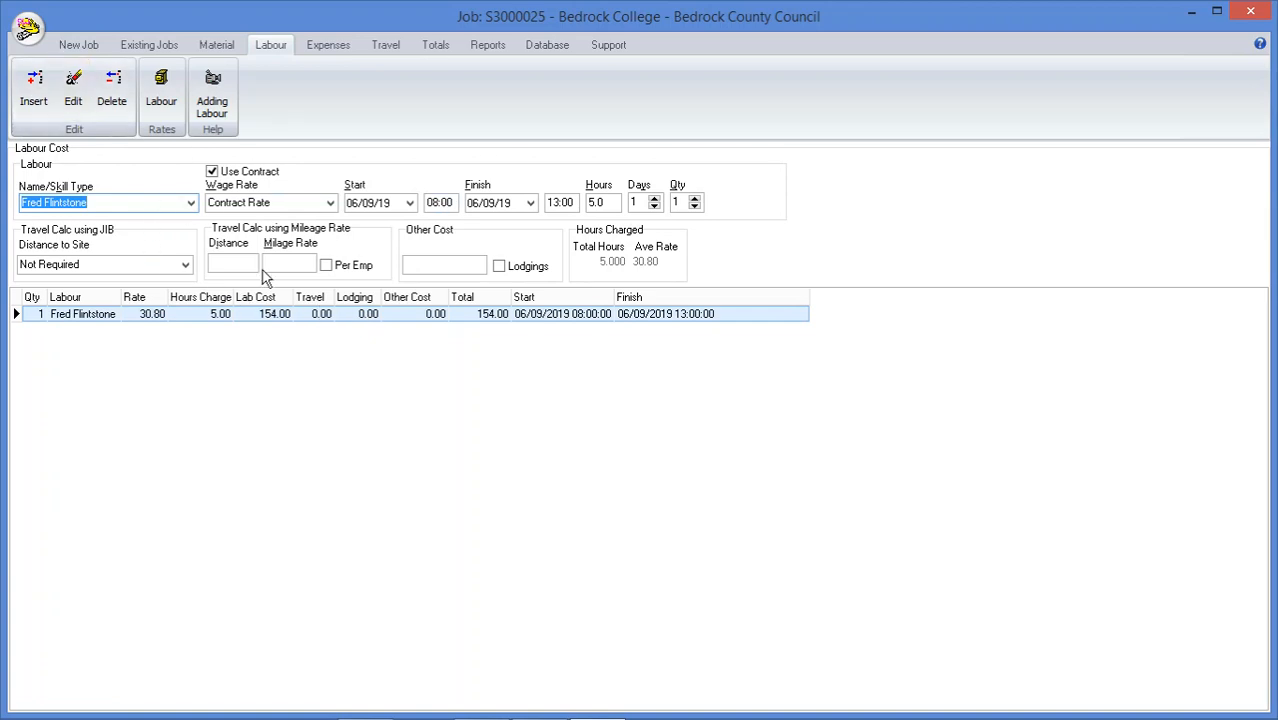
Examine the JIB distance-to-site options for the labour cost and the job's non-distributed travel sheet
click(185, 264)
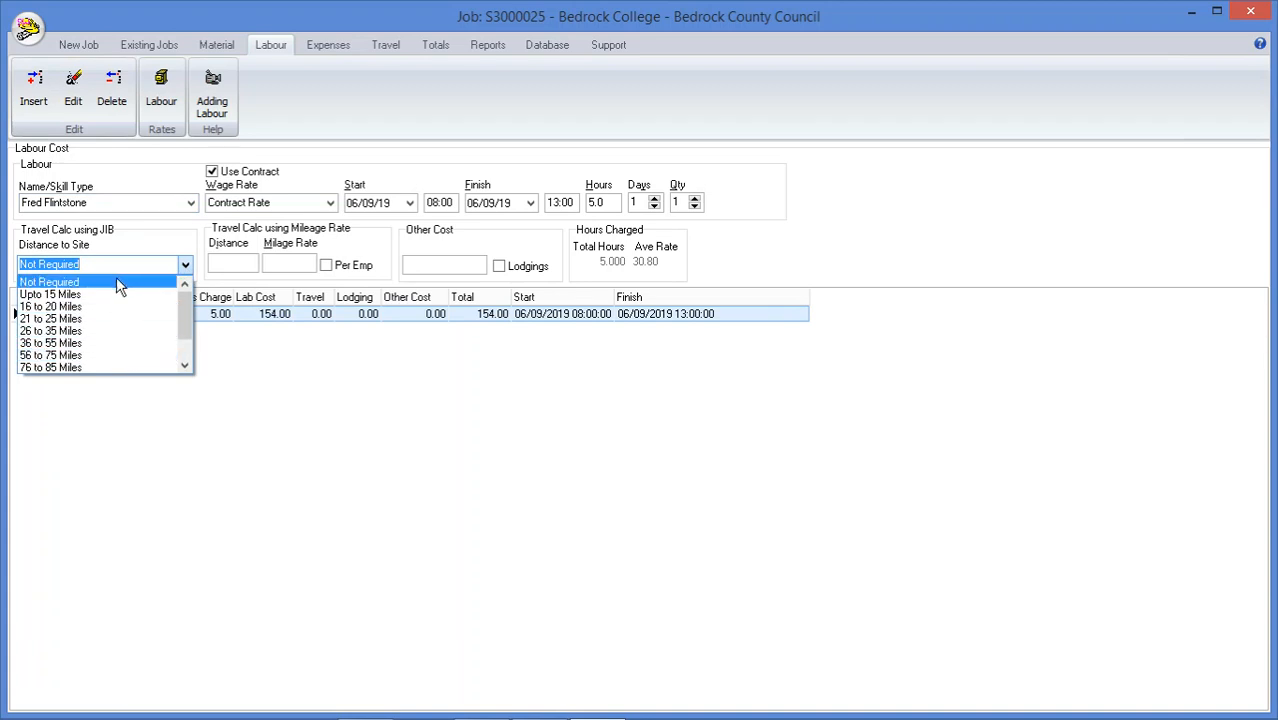
click(117, 282)
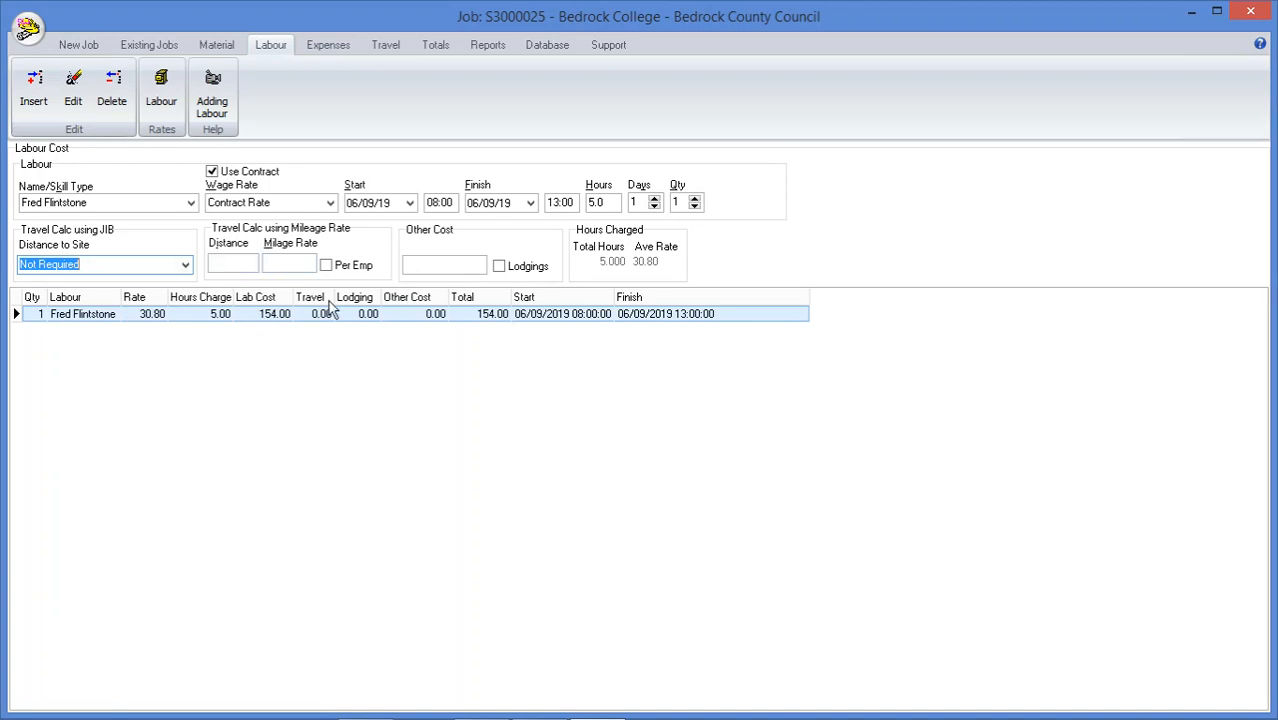
click(387, 45)
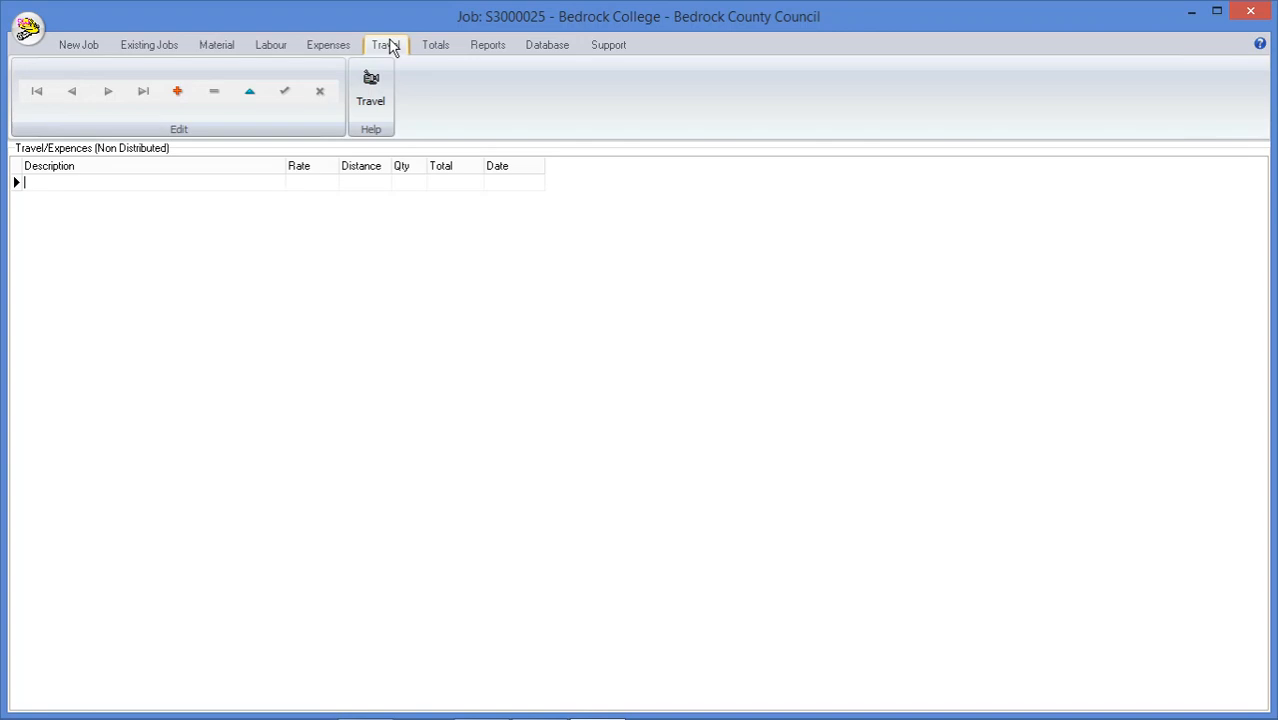
click(283, 54)
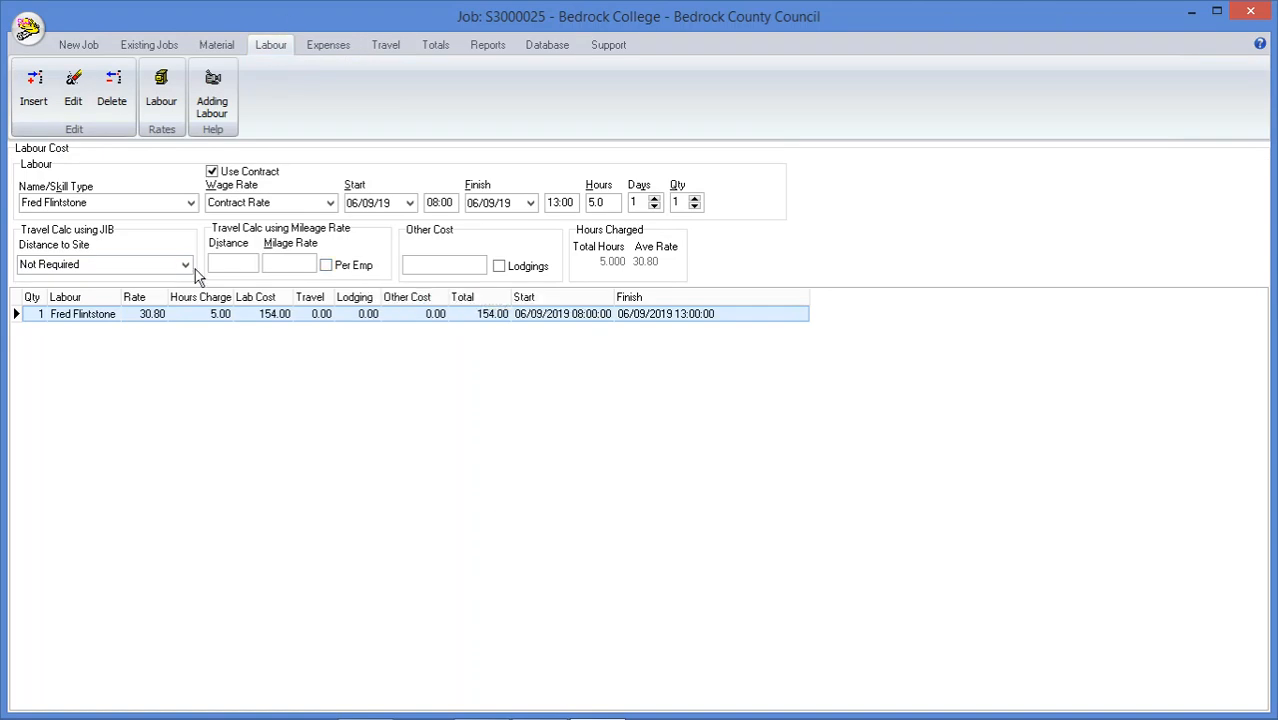
Insert a labour cost for the second employee in the list, keeping Contract Rate and the 08:00 to 13:00 times
click(191, 204)
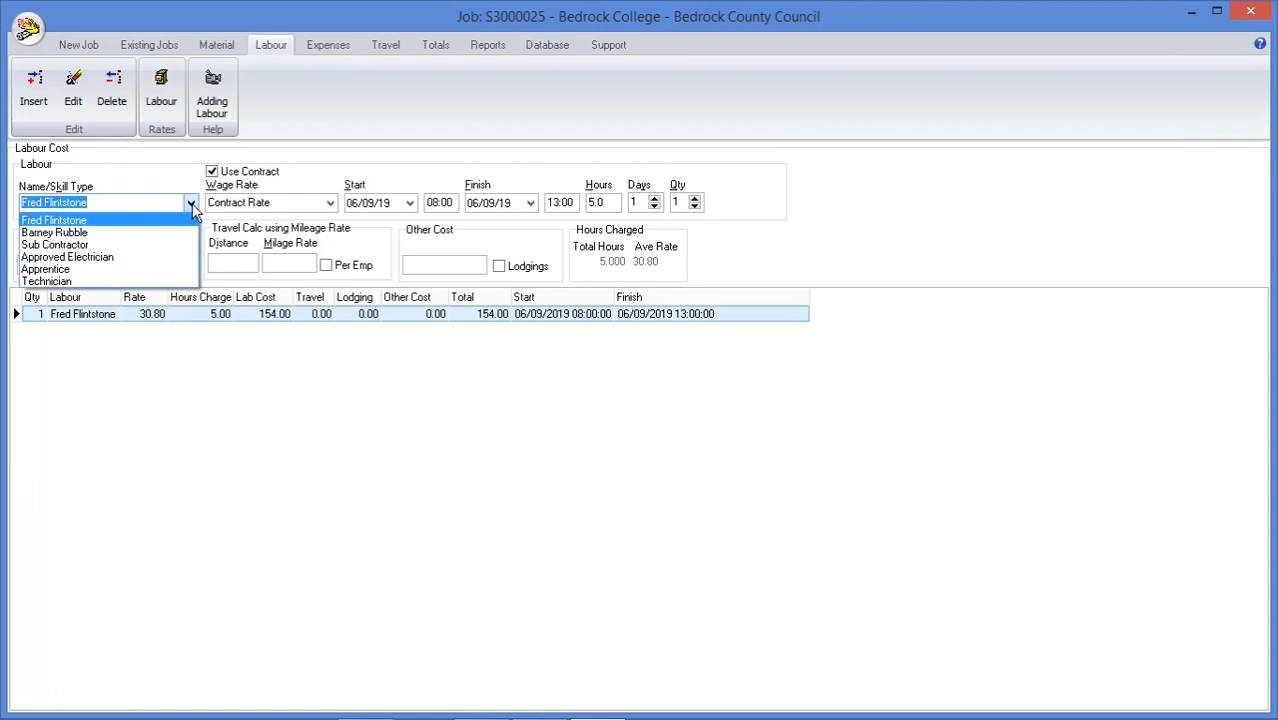
click(144, 232)
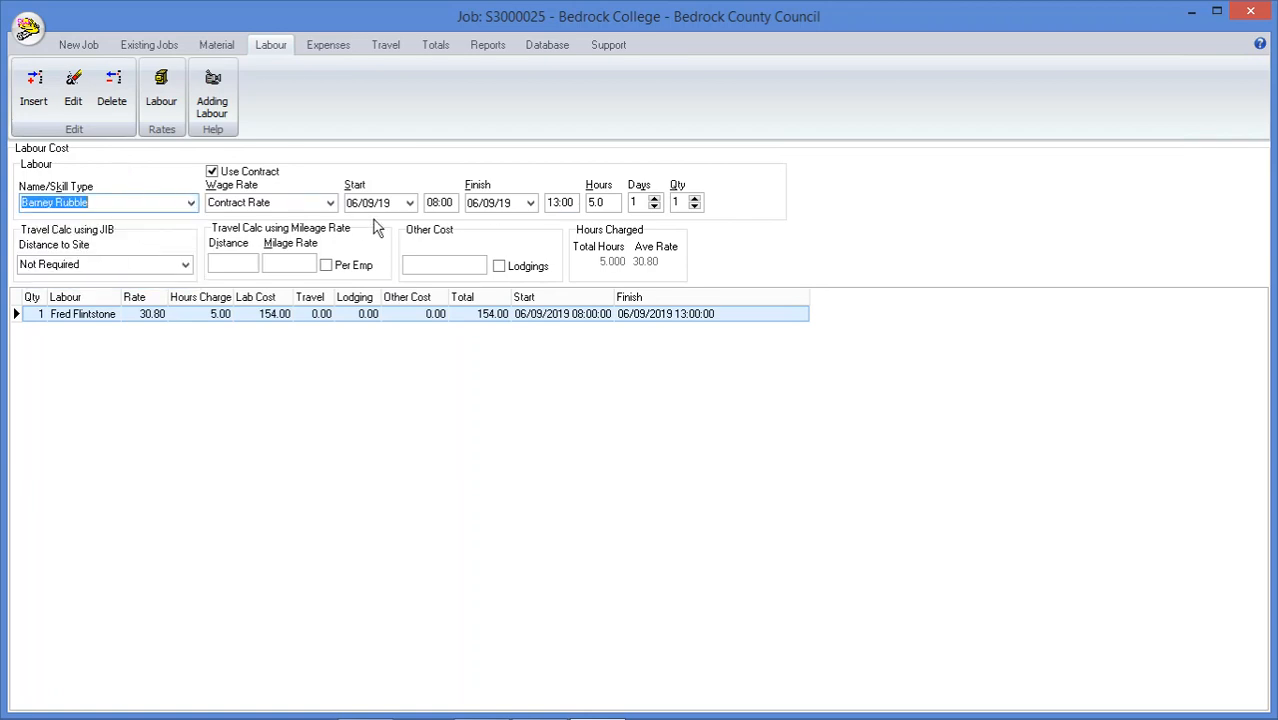
click(41, 90)
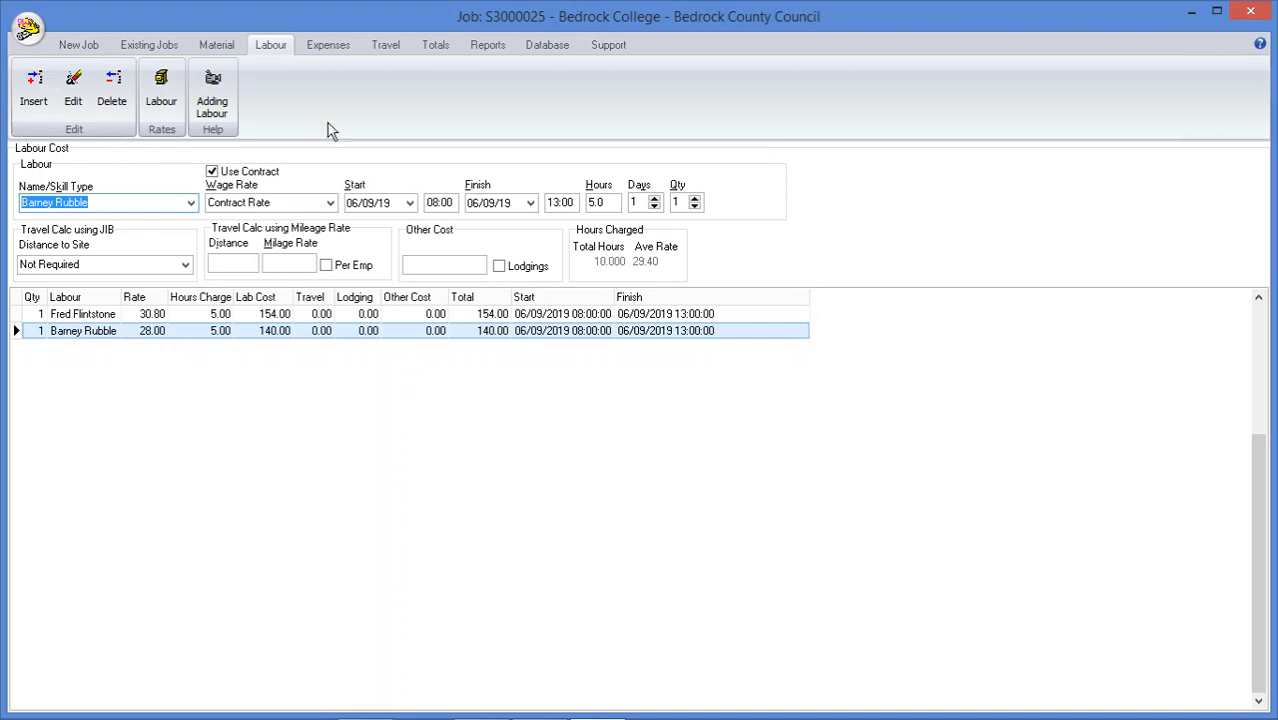
Add a distributable expense described as Plant with a cost of 150, distributed to L, and save it
click(330, 46)
click(225, 181)
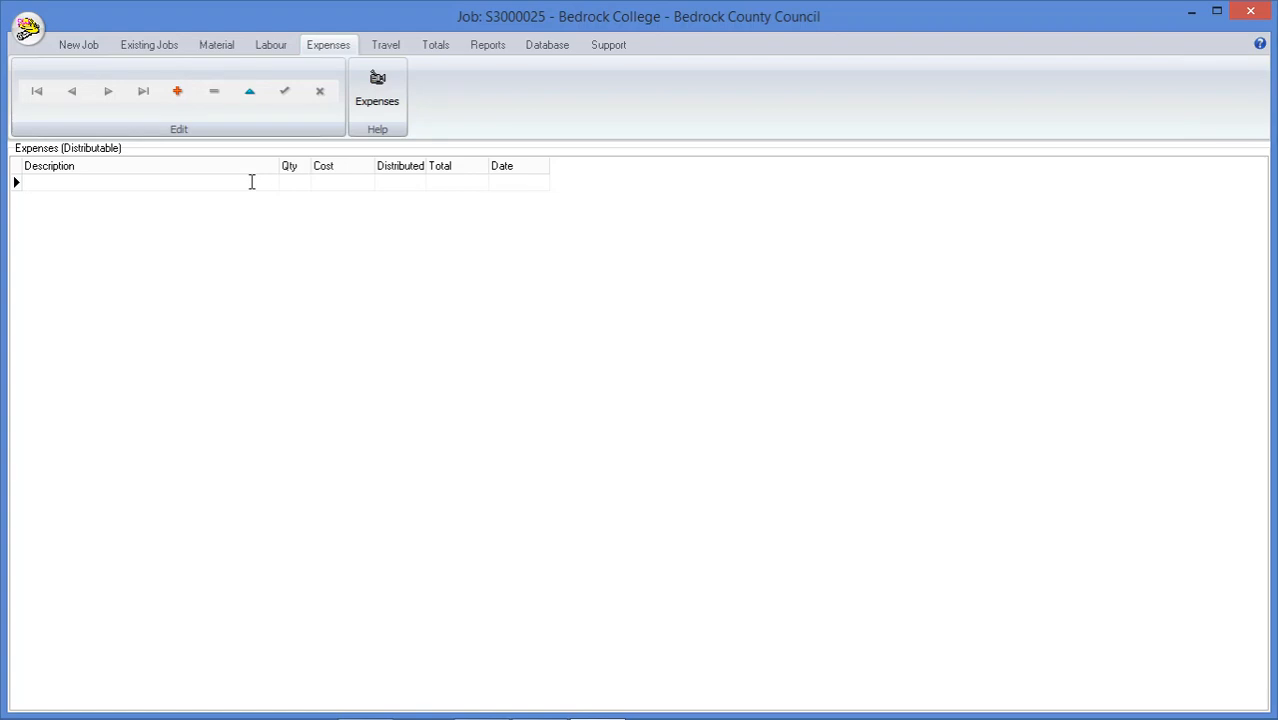
text(Plant)
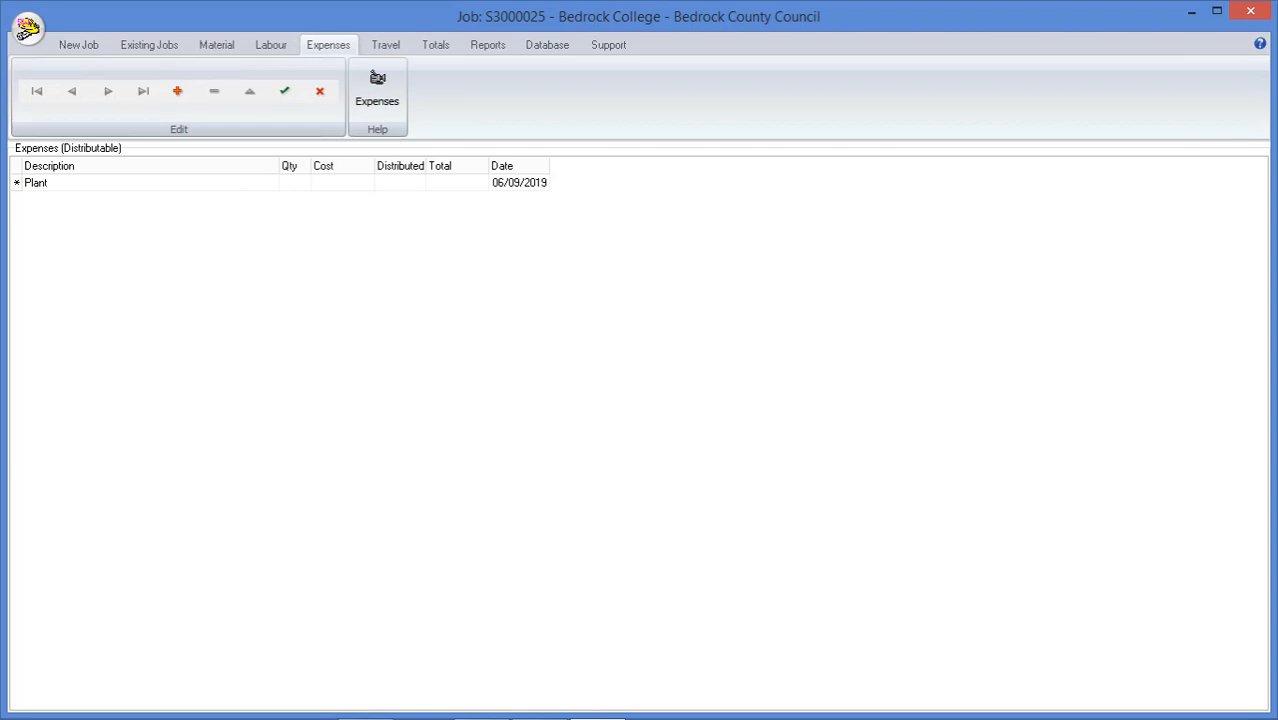
click(340, 184)
text(150)
click(388, 183)
text(N)
key(BackSpace)
text(L)
click(286, 96)
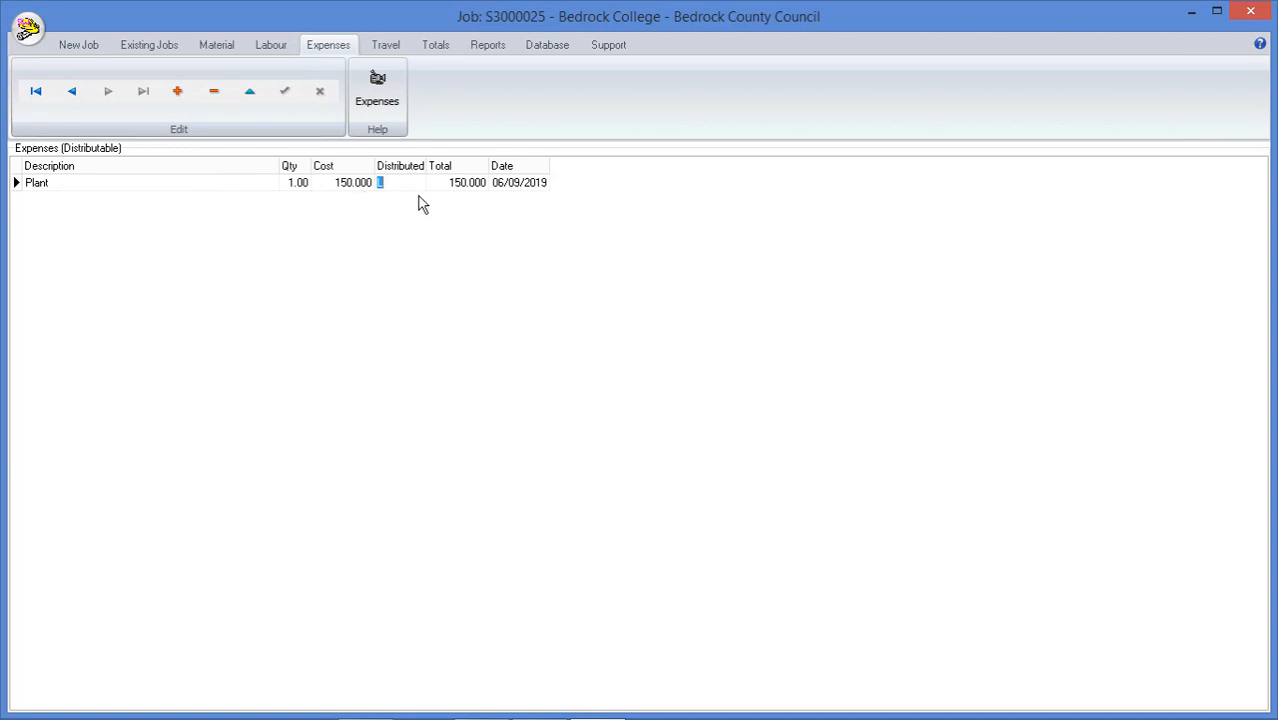
Add a non-distributed expense described as Travel with a rate of 0.45 and a distance of 25, and save it
click(389, 46)
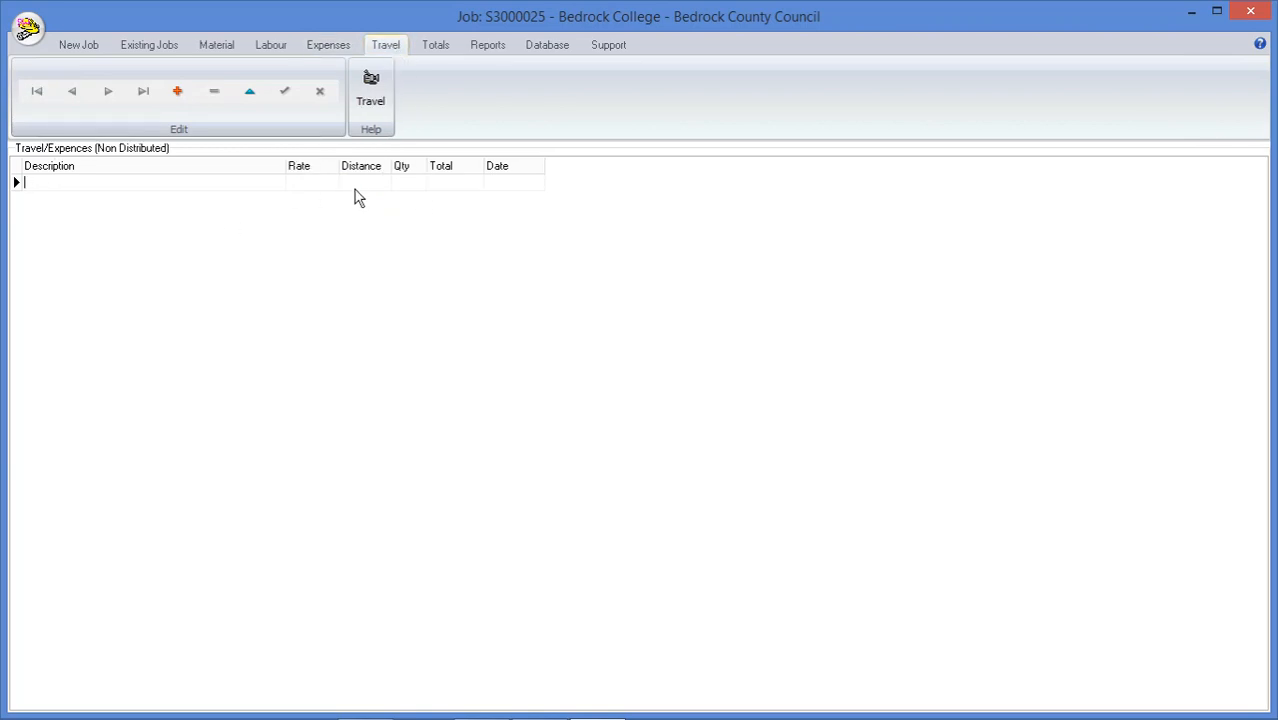
click(270, 187)
text(Travel)
click(322, 184)
text(.45)
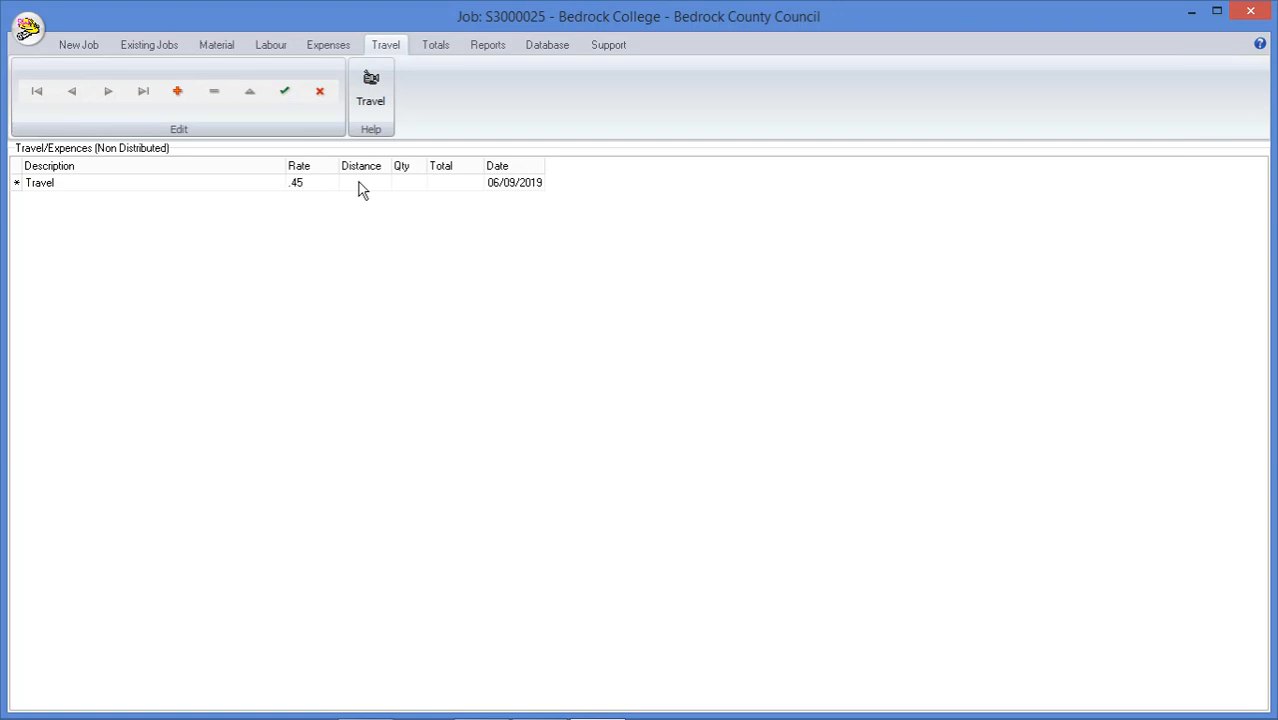
click(358, 184)
text(25)
click(285, 93)
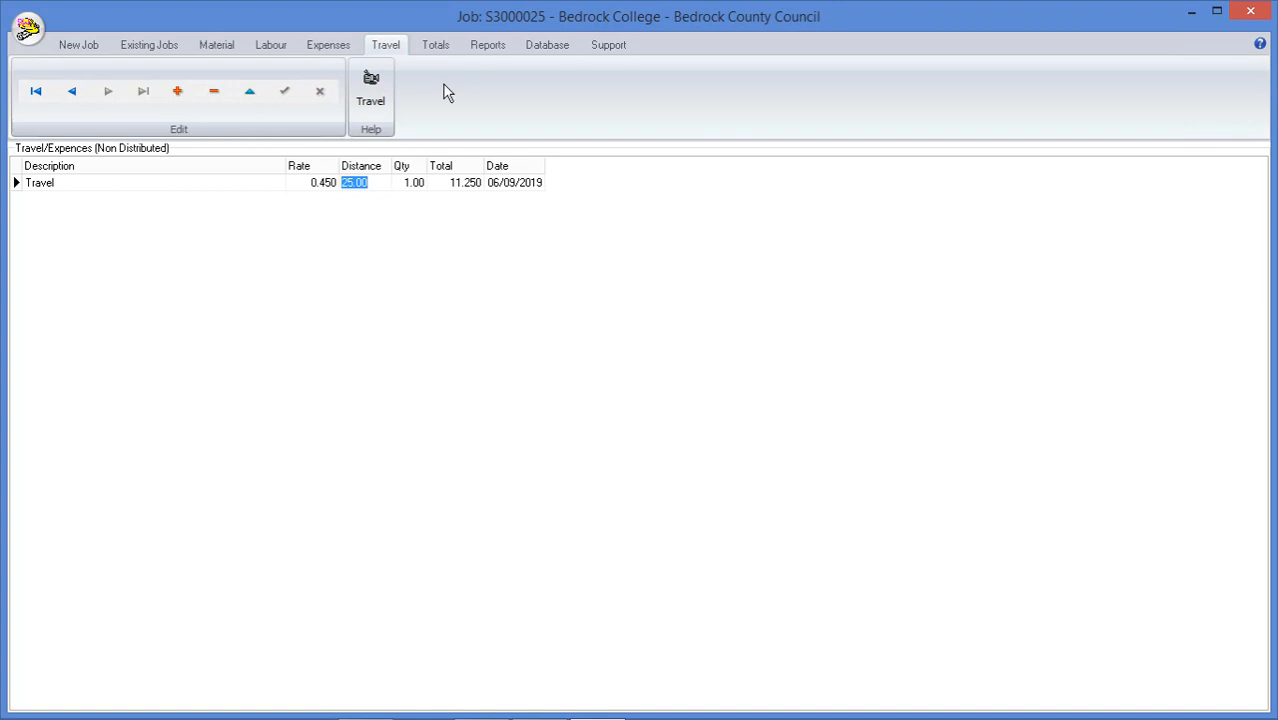
Set the labour markup to 50% in the job totals
click(437, 46)
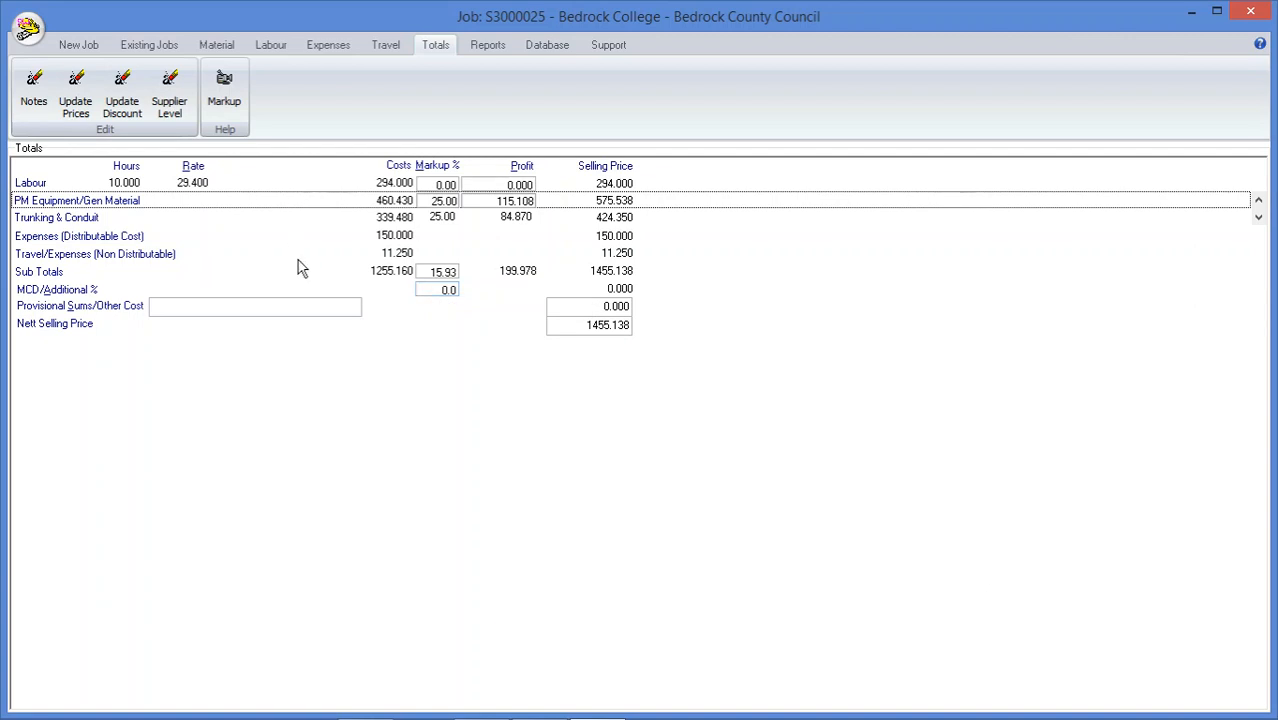
mouse_move(292, 305)
mouse_move(566, 309)
click(424, 184)
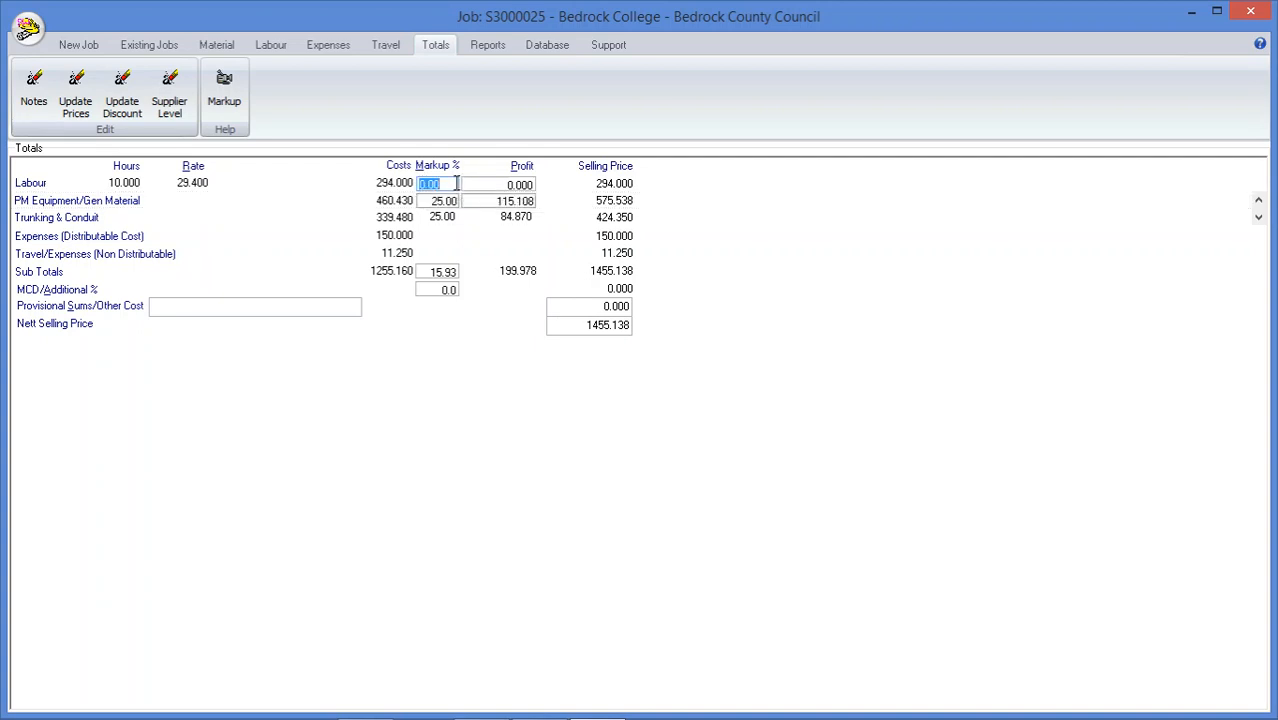
text(50)
key(Return)
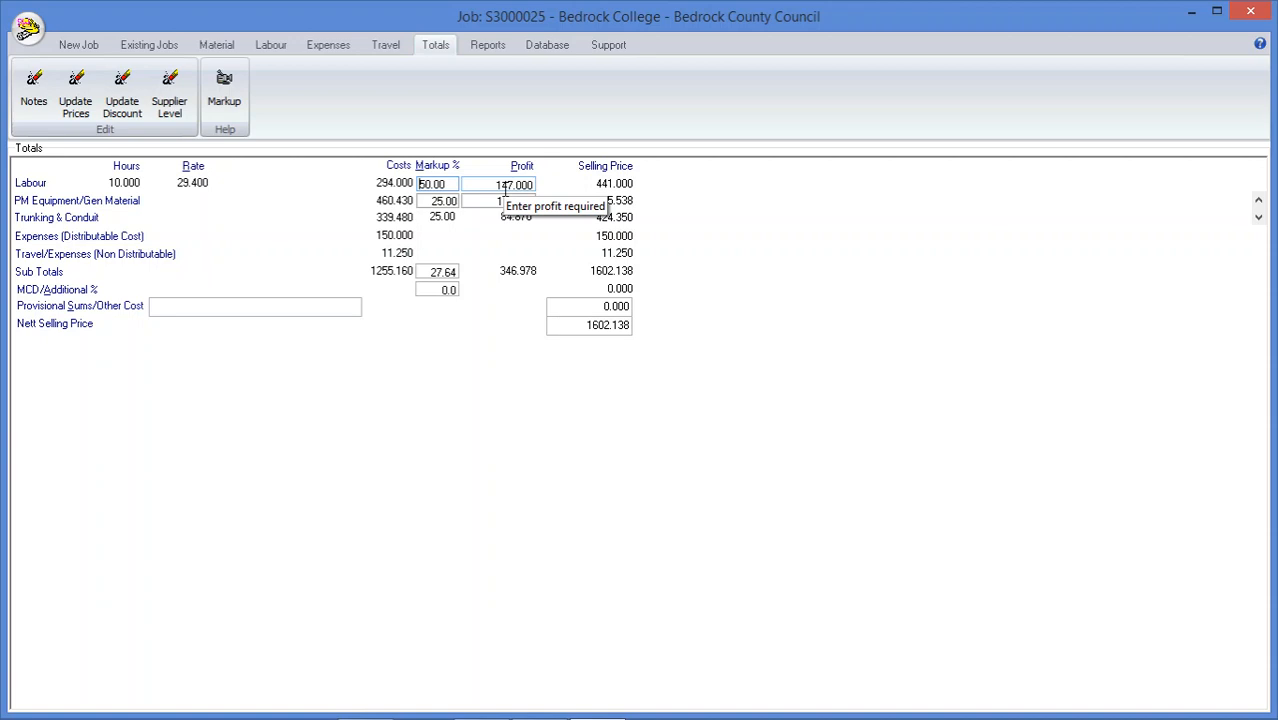
Set the Trunking & Conduit profit to 180 in the job totals
click(443, 219)
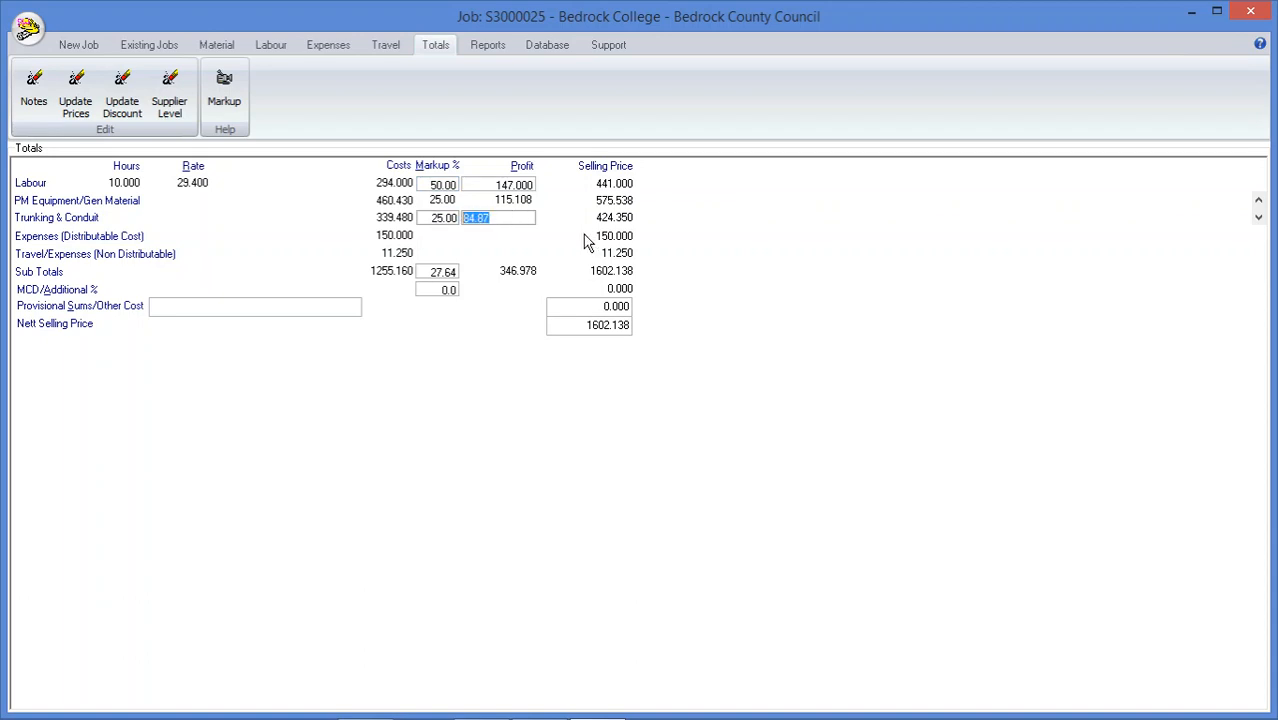
text(180)
key(Return)
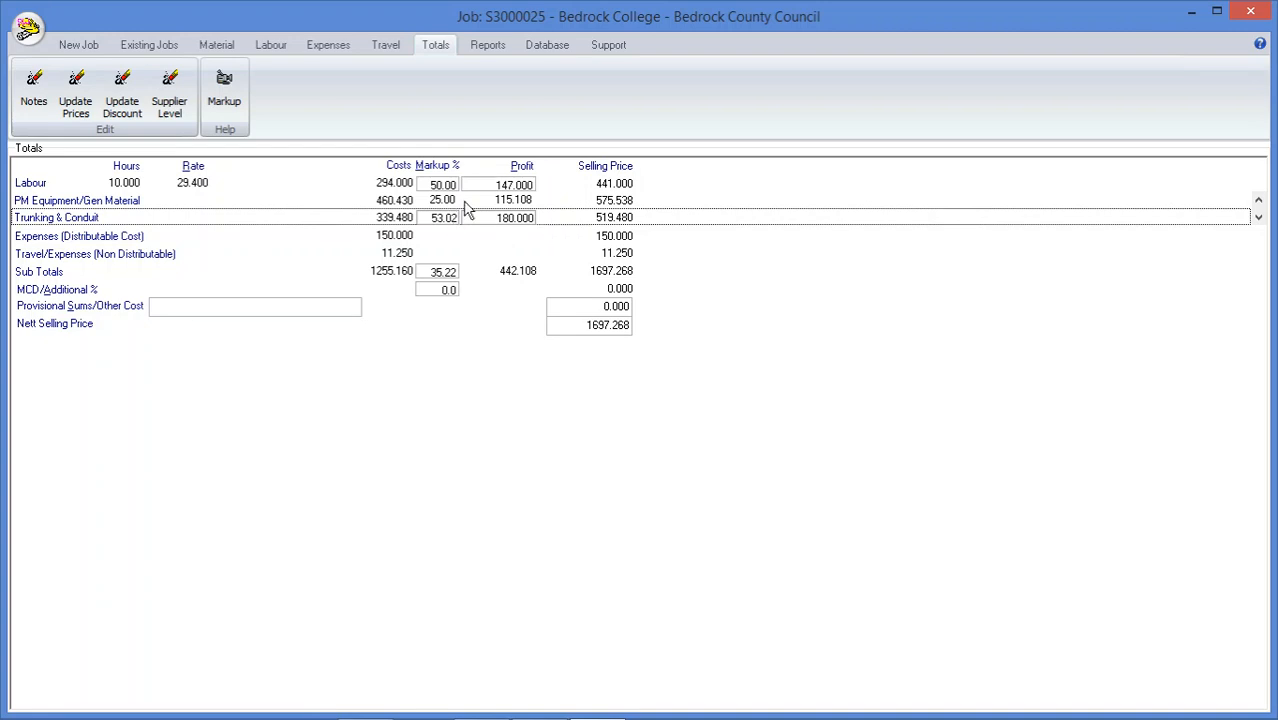
Generate the Quote report on screen, inserting the Emergency Lighting 3 Month Test auto text in the quotation details
click(488, 46)
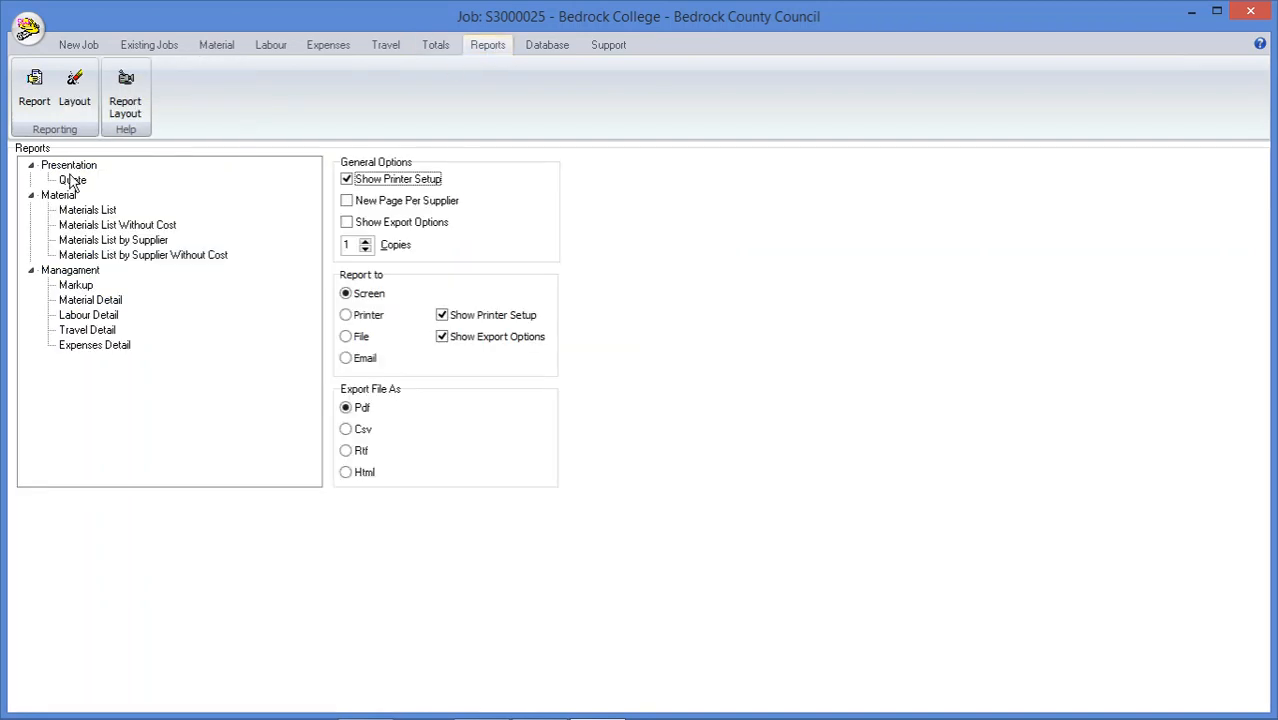
click(73, 181)
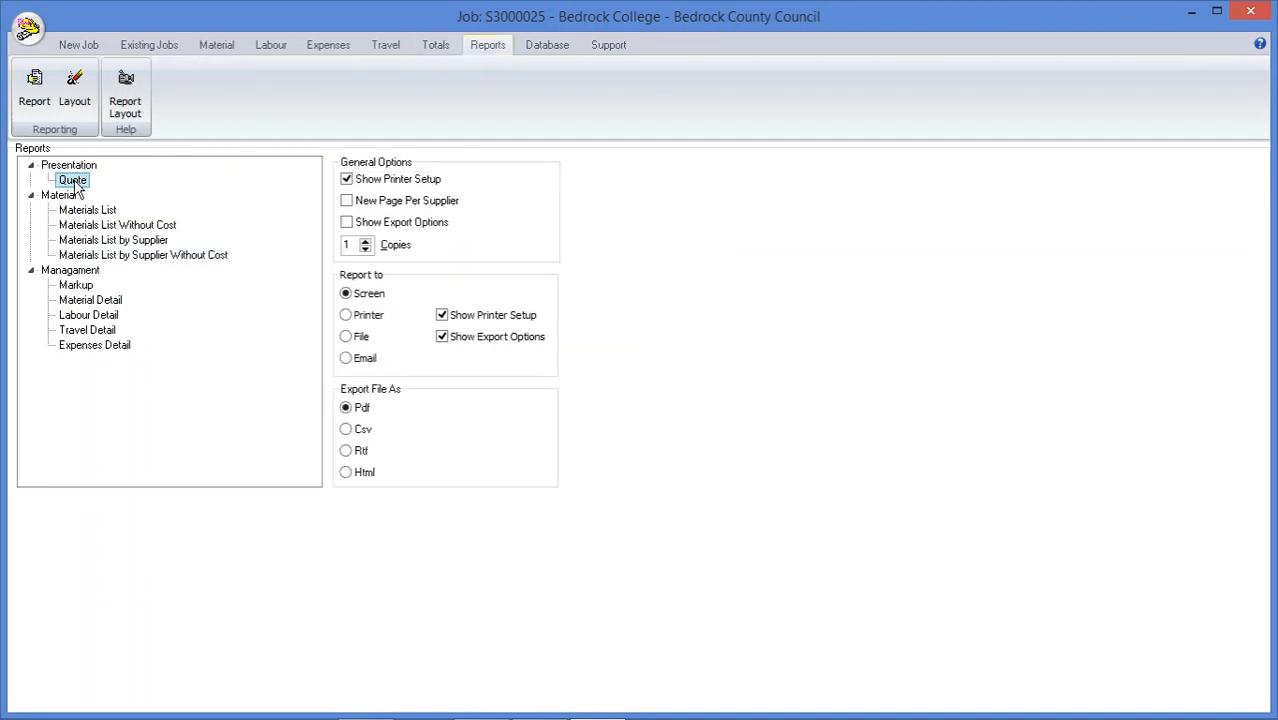
double_click(73, 181)
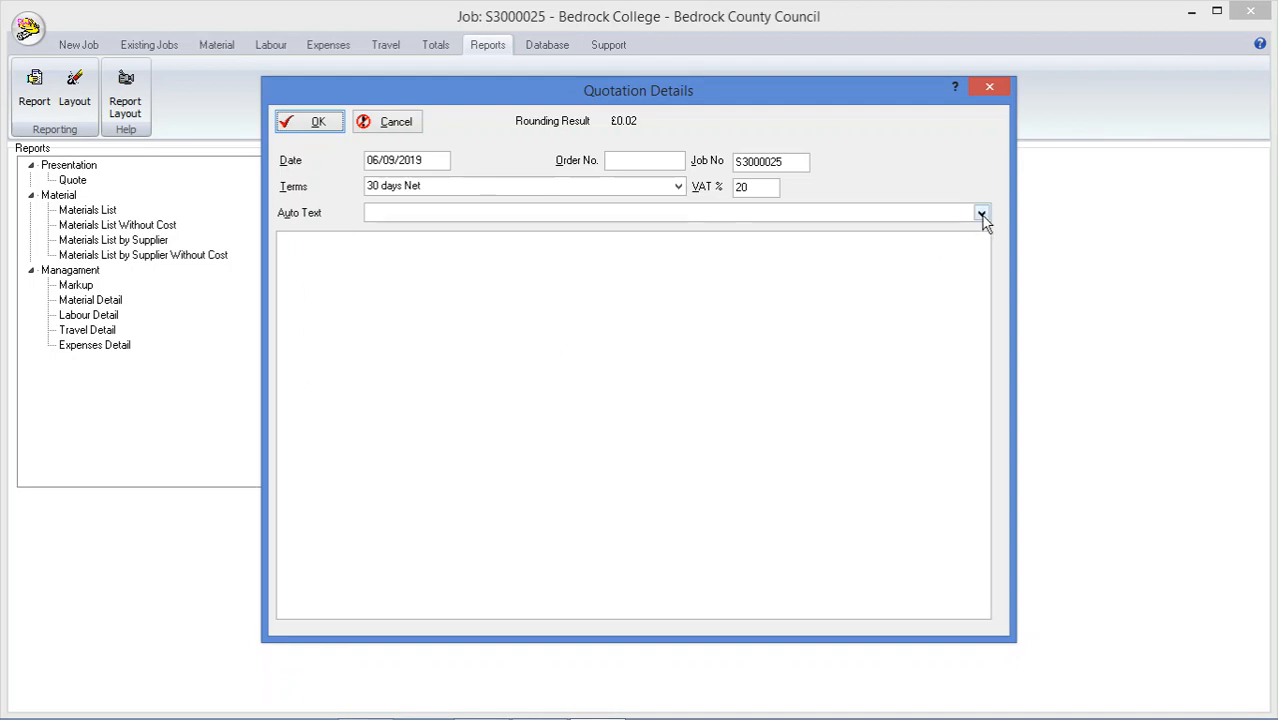
mouse_move(983, 220)
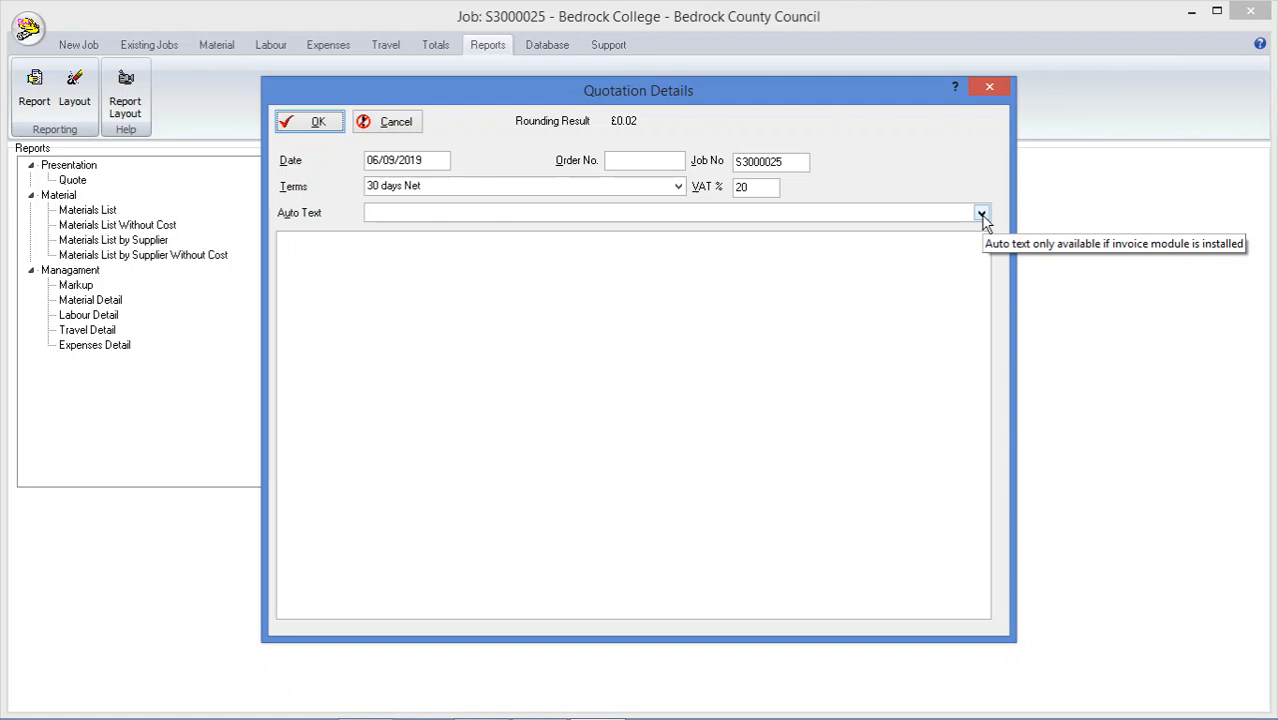
click(981, 214)
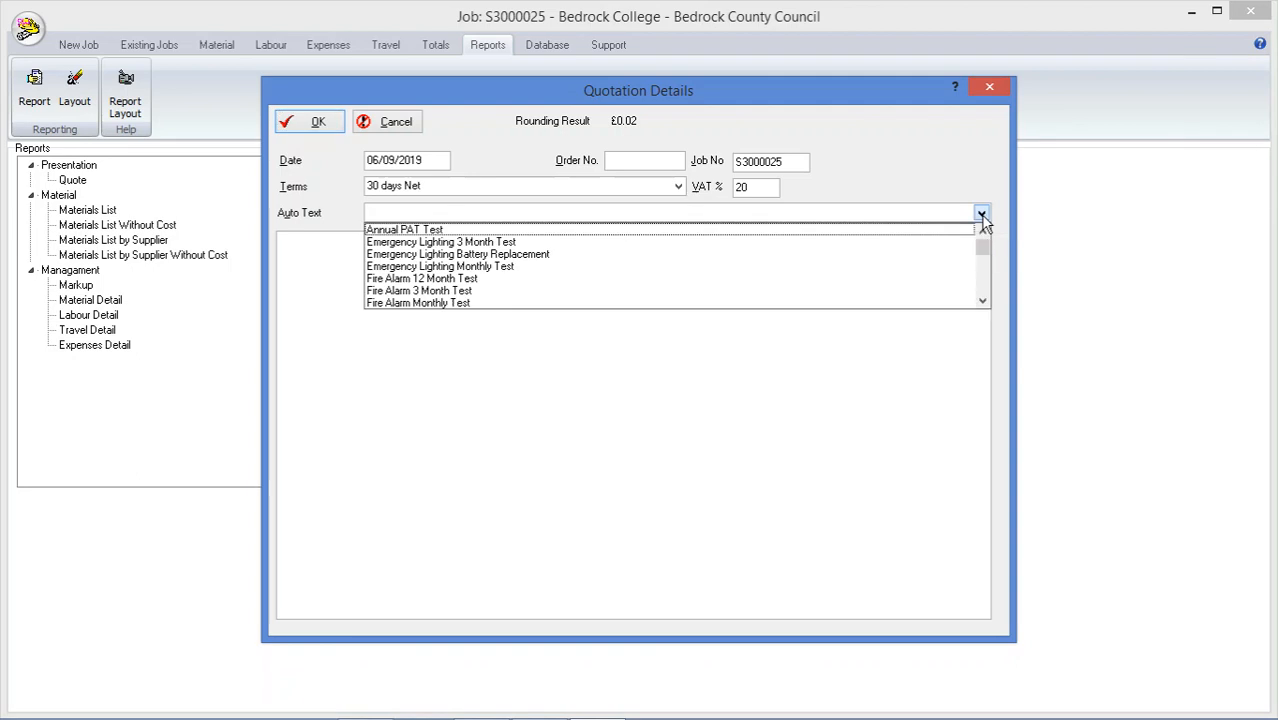
click(522, 242)
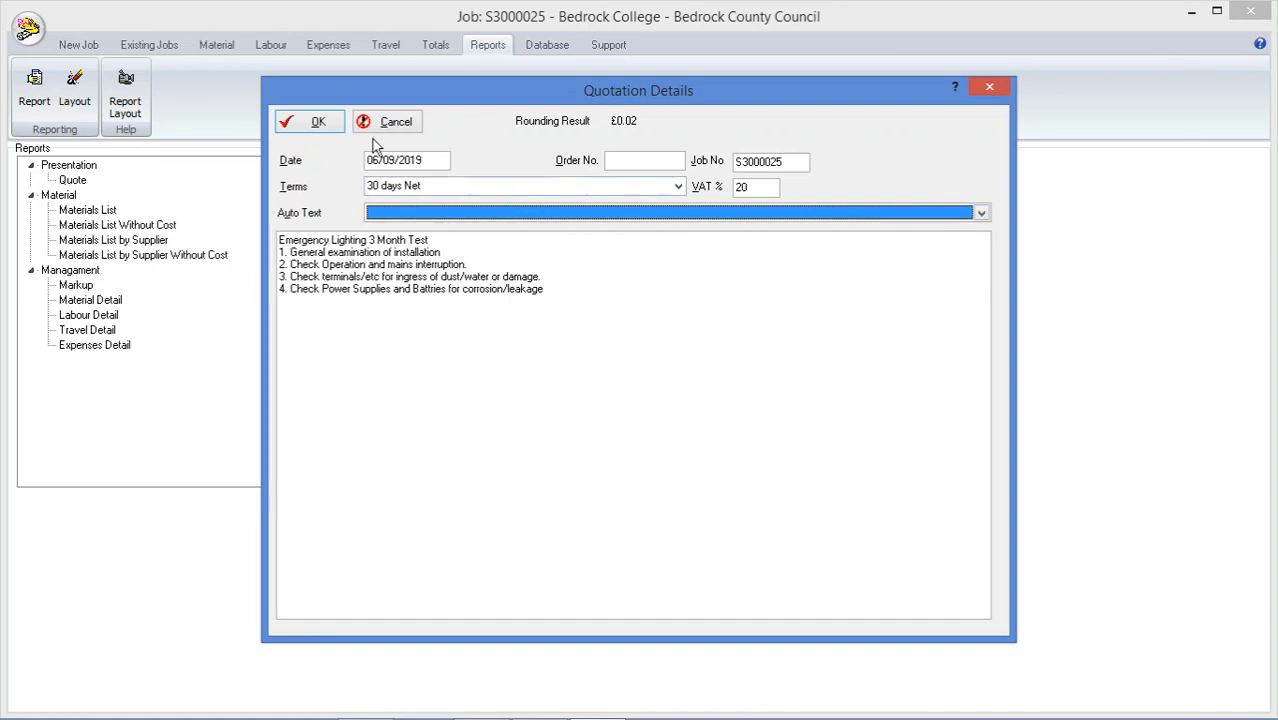
click(314, 122)
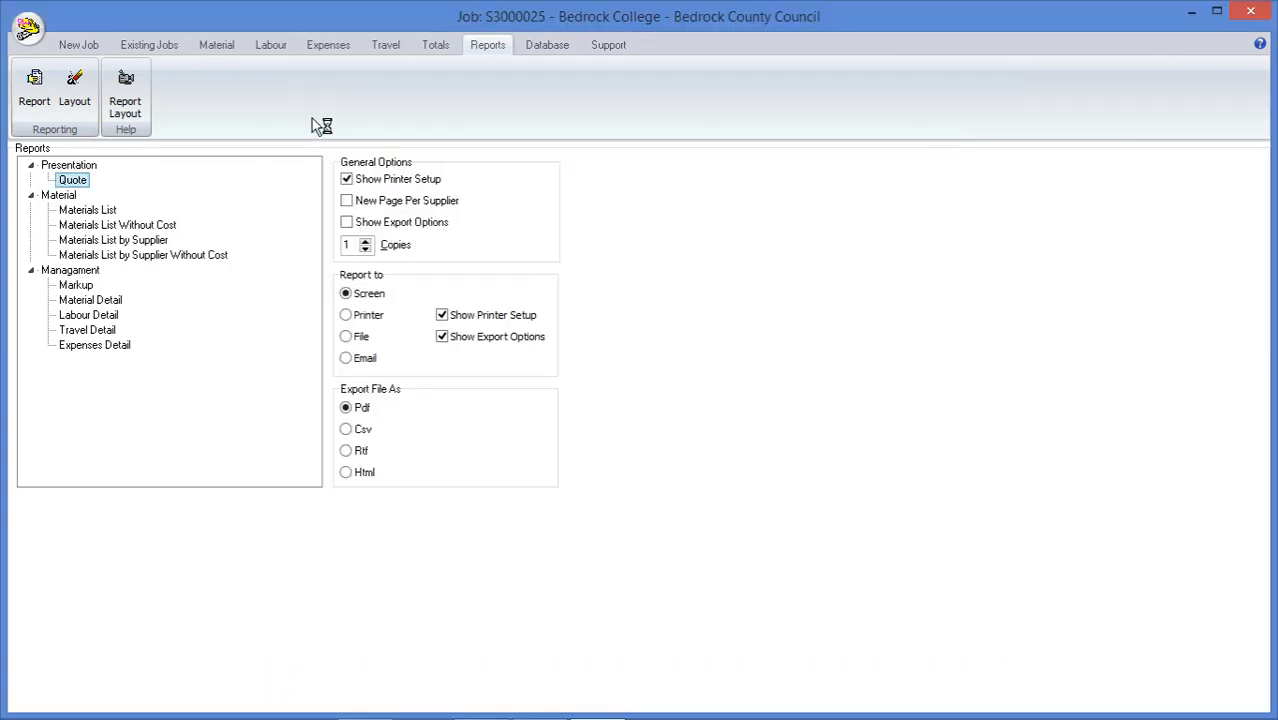